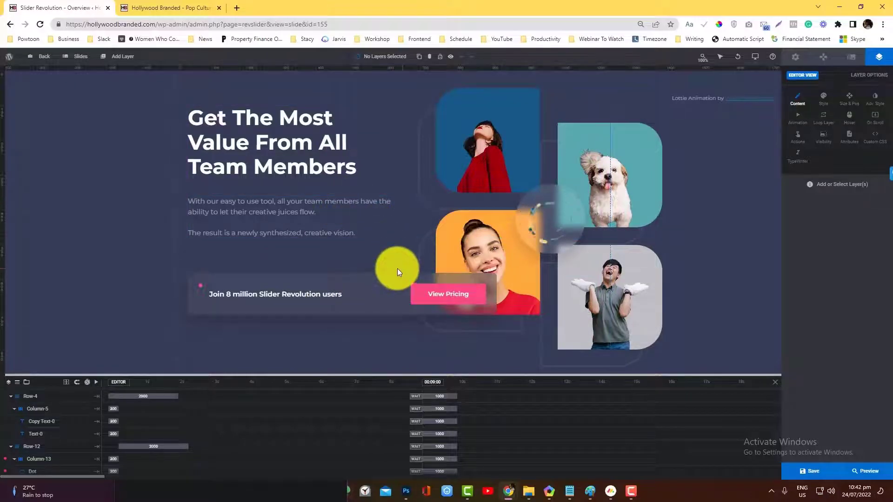
- Inspect the Row/Column Settings for the tagline column, Row-12, Column-5 and Column-13
{"action": "left_click", "coordinate": [191, 286]}
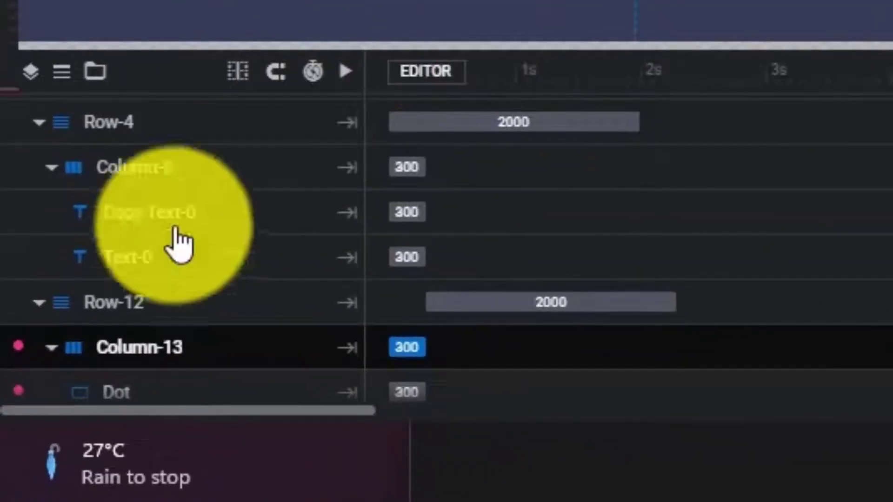
{"action": "left_click", "coordinate": [36, 447]}
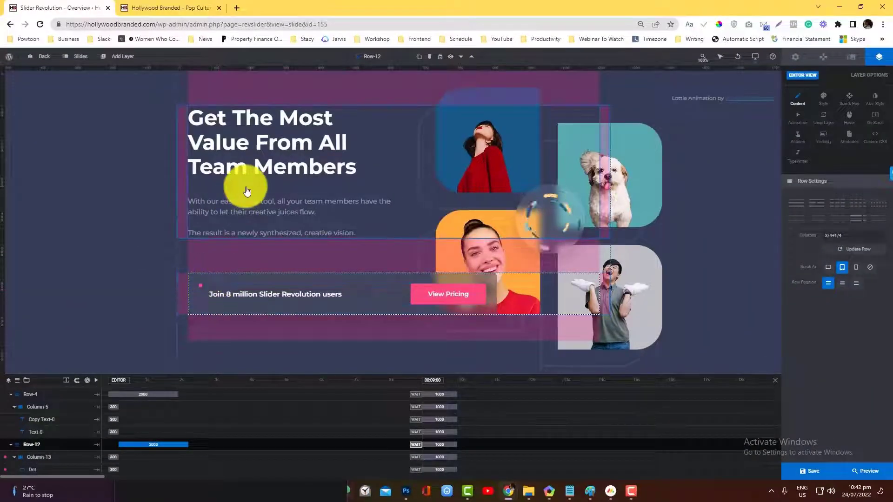
{"action": "left_click", "coordinate": [240, 189]}
{"action": "left_click", "coordinate": [242, 287]}
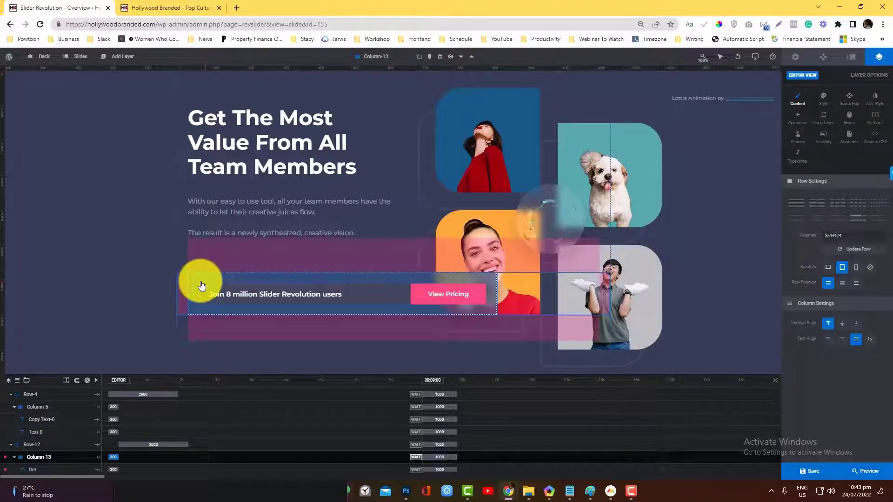
- Re-expand Row-12 and enlarge the timeline to show Column-13's Dot, Copy Text-6 and Button-16 layers
{"action": "left_click", "coordinate": [12, 448]}
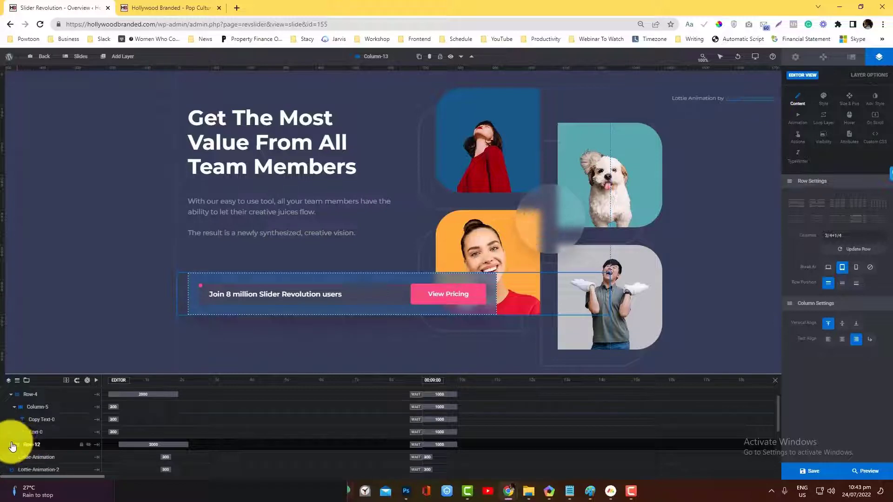
{"action": "left_click", "coordinate": [32, 454]}
{"action": "left_click", "coordinate": [11, 448]}
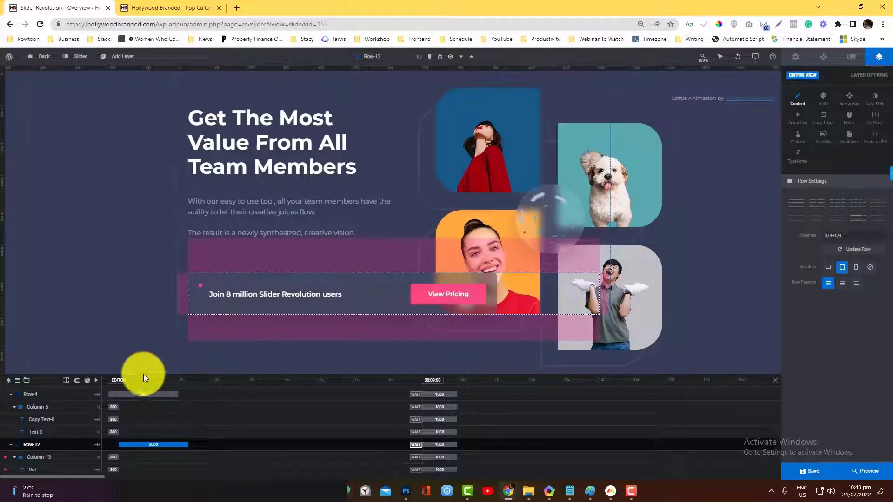
{"action": "left_click_drag", "start_coordinate": [143, 375], "coordinate": [149, 333]}
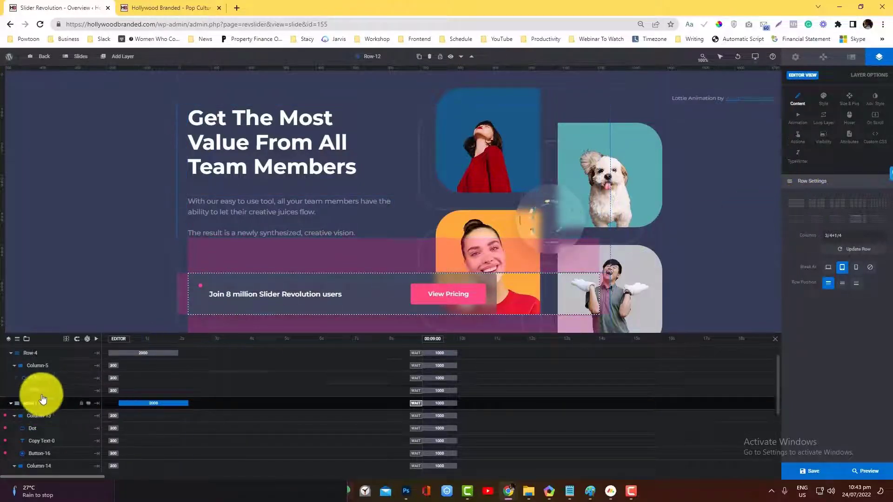
- Apply the even 1/2+1/2 column split to Column-13's row
{"action": "left_click", "coordinate": [42, 421]}
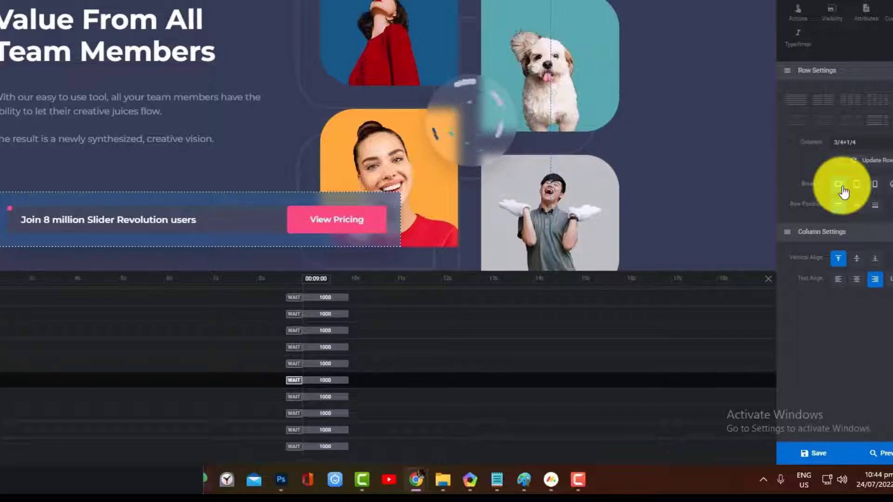
{"action": "left_click", "coordinate": [825, 100]}
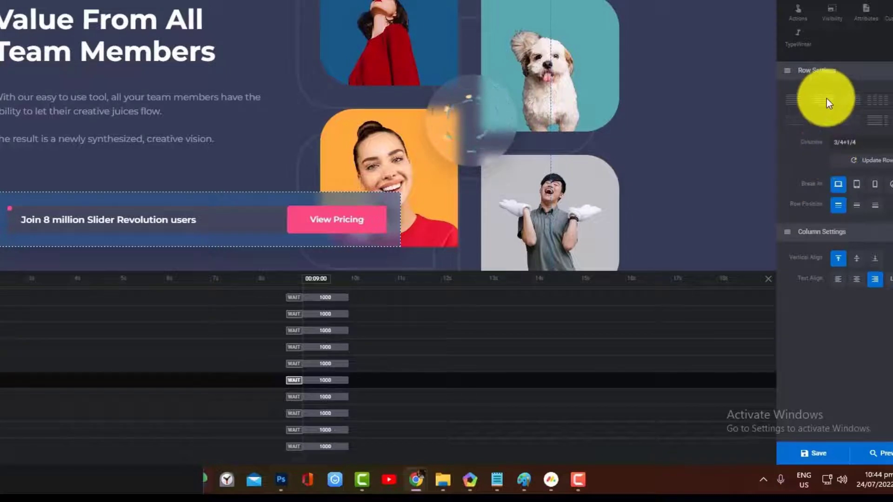
{"action": "left_click", "coordinate": [861, 165]}
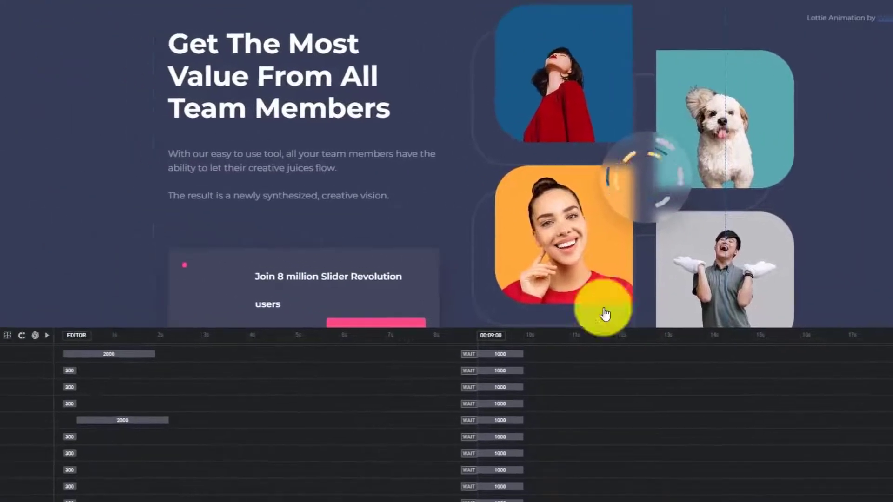
- Apply a different column preset to the row, placing the tagline beside View Pricing
{"action": "left_click", "coordinate": [72, 217]}
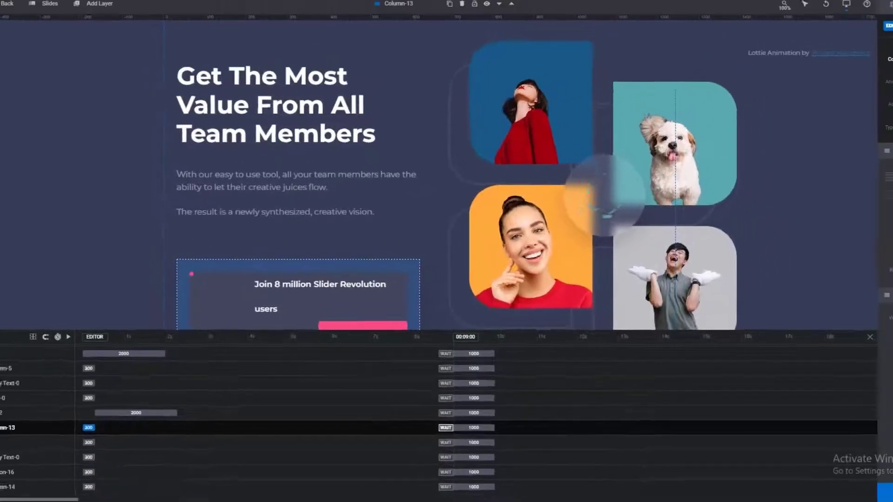
{"action": "left_click", "coordinate": [842, 223]}
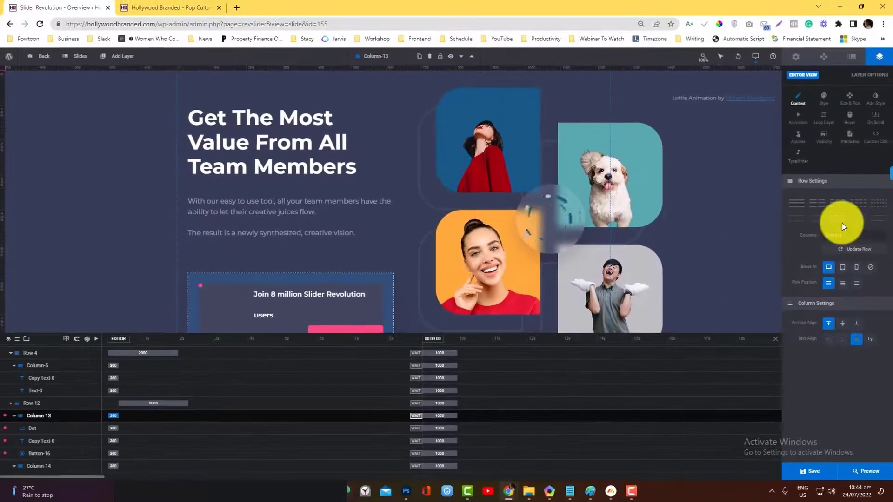
{"action": "left_click", "coordinate": [851, 250]}
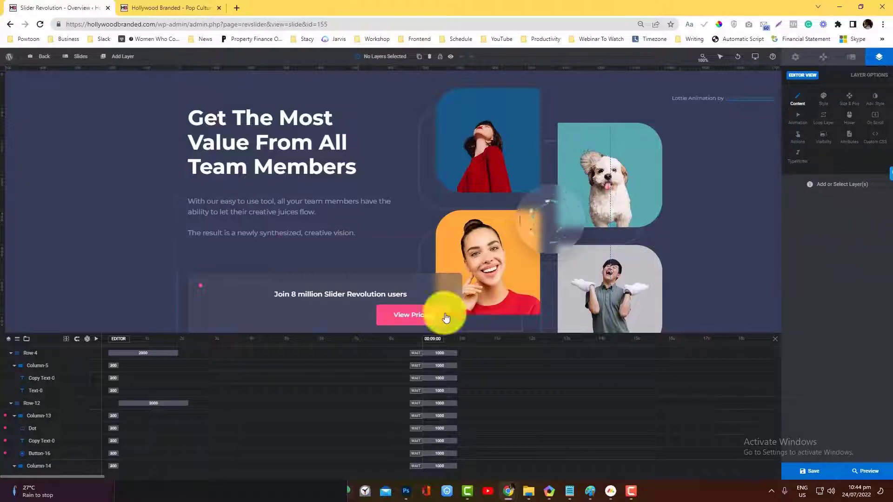
{"action": "left_click", "coordinate": [296, 302]}
- Nudge the Button-16 layer and save the slide
{"action": "mouse_move", "coordinate": [305, 301]}
{"action": "left_mouse_down"}
{"action": "mouse_move", "coordinate": [209, 303]}
{"action": "mouse_move", "coordinate": [327, 295]}
{"action": "mouse_move", "coordinate": [280, 295]}
{"action": "mouse_move", "coordinate": [245, 322]}
{"action": "mouse_move", "coordinate": [299, 303]}
{"action": "mouse_move", "coordinate": [218, 291]}
{"action": "mouse_move", "coordinate": [225, 284]}
{"action": "mouse_move", "coordinate": [389, 325]}
{"action": "mouse_move", "coordinate": [334, 309]}
{"action": "mouse_move", "coordinate": [235, 312]}
{"action": "mouse_move", "coordinate": [319, 295]}
{"action": "left_mouse_up"}
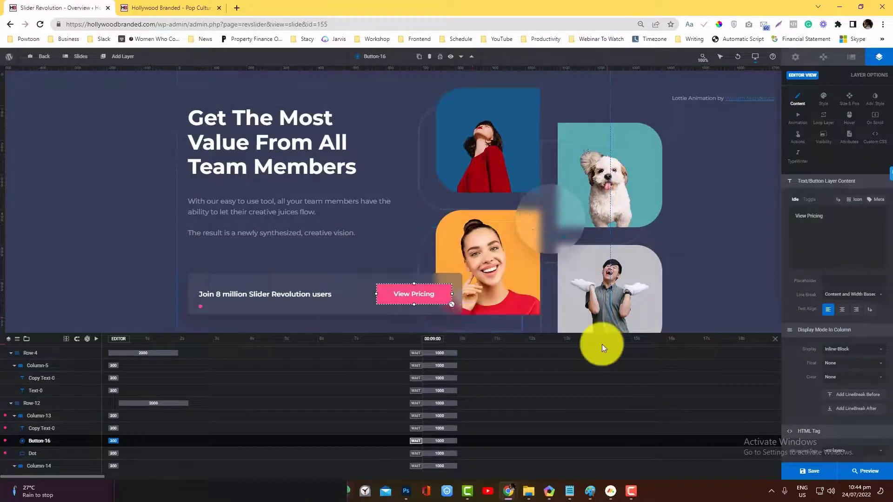
{"action": "left_click", "coordinate": [823, 473]}
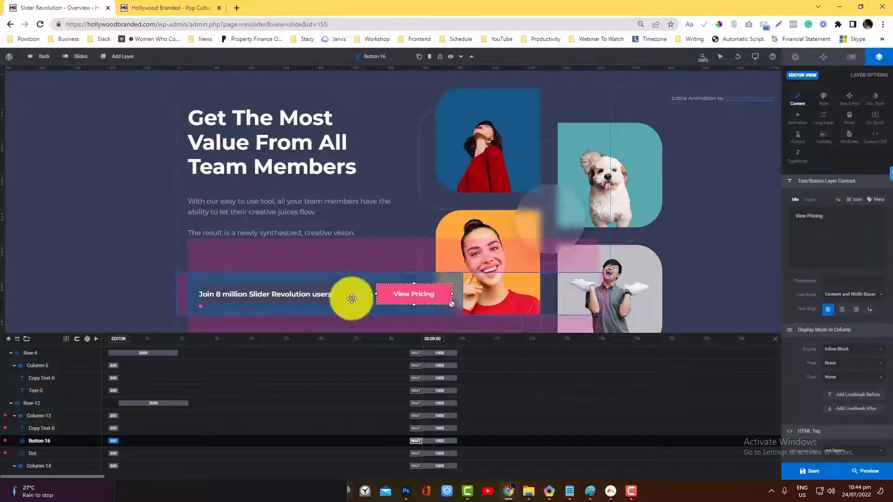
- Cycle Column-13's Row Position through top, middle and bottom, ending on bottom
{"action": "left_click", "coordinate": [46, 415]}
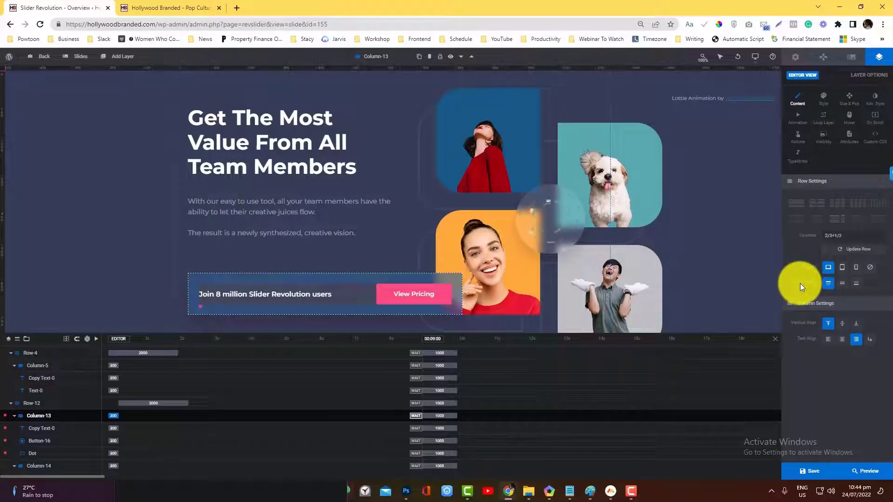
{"action": "left_click", "coordinate": [844, 287]}
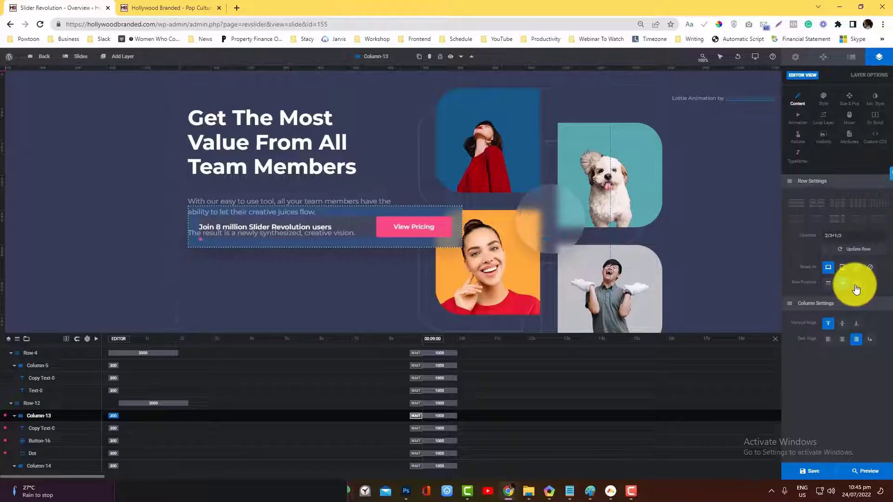
{"action": "left_click", "coordinate": [857, 285]}
{"action": "left_click", "coordinate": [830, 286]}
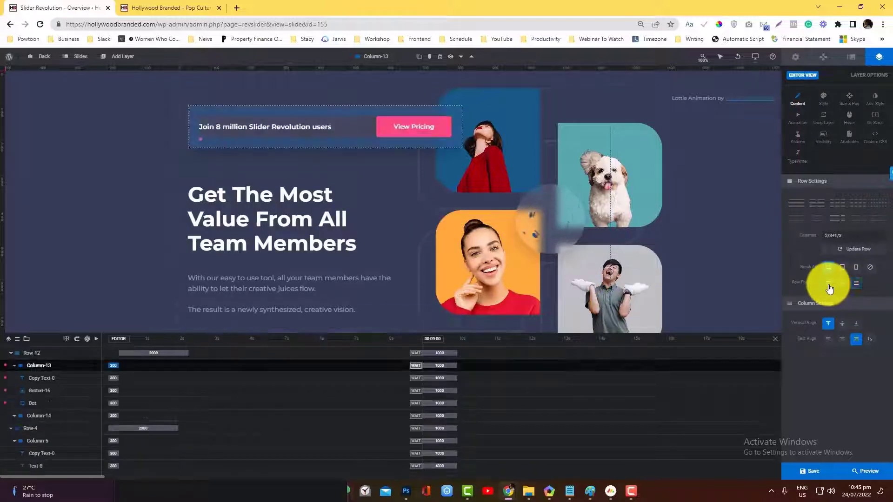
{"action": "left_click", "coordinate": [843, 285]}
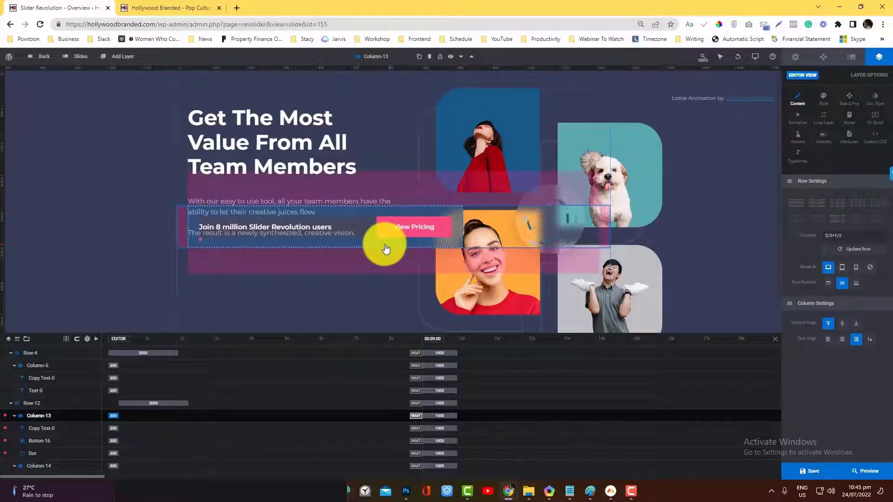
{"action": "left_click", "coordinate": [855, 283]}
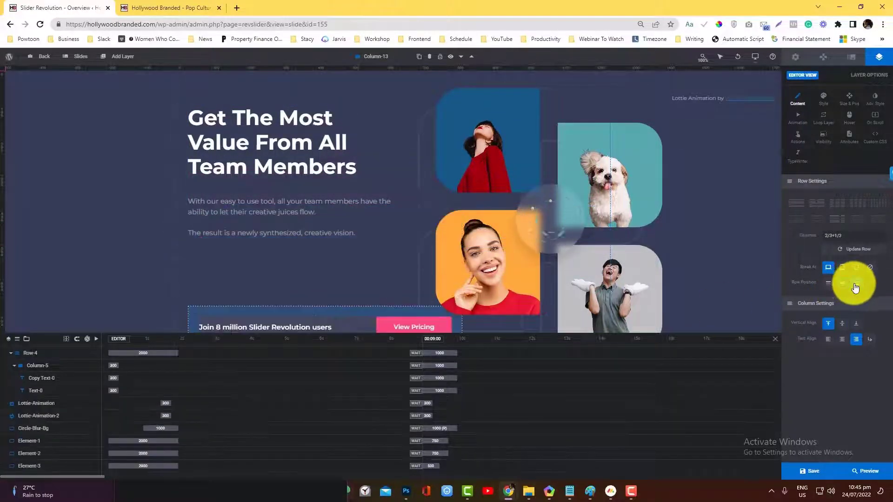
{"action": "left_click", "coordinate": [839, 283]}
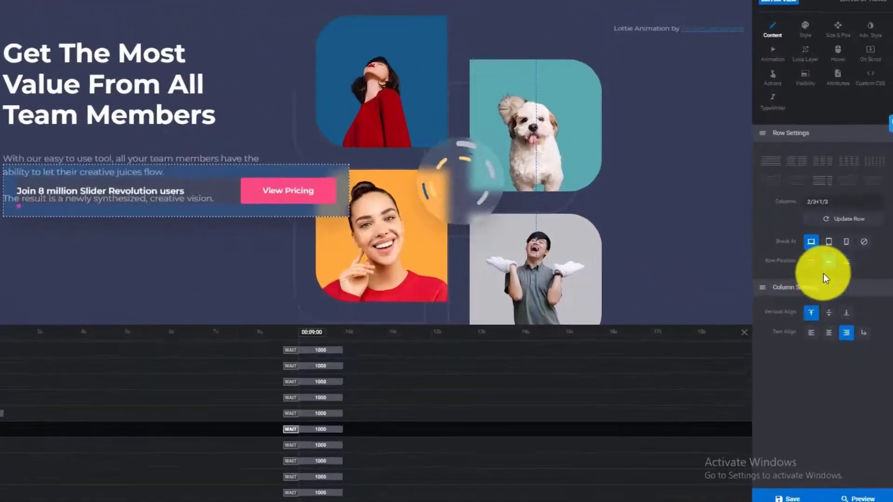
{"action": "left_click", "coordinate": [811, 261]}
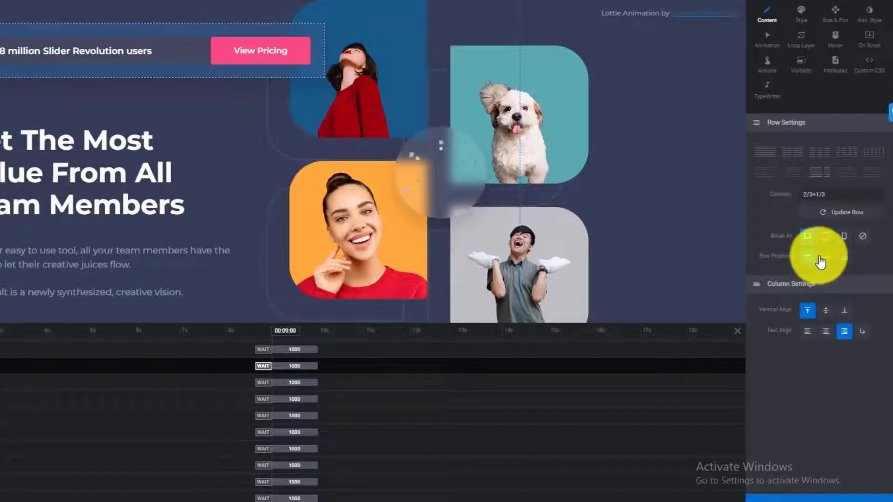
{"action": "left_click", "coordinate": [823, 259]}
{"action": "left_click", "coordinate": [839, 263]}
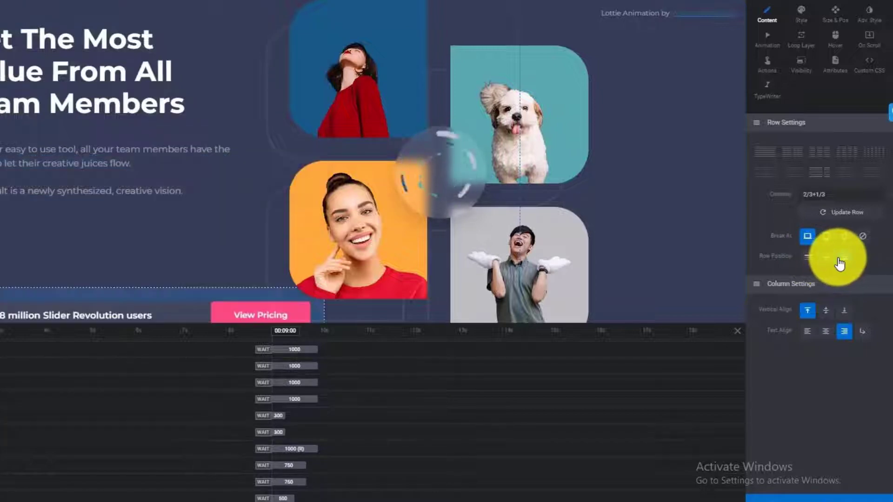
{"action": "scroll", "coordinate": [182, 266], "scroll_direction": "down", "scroll_amount": 2}
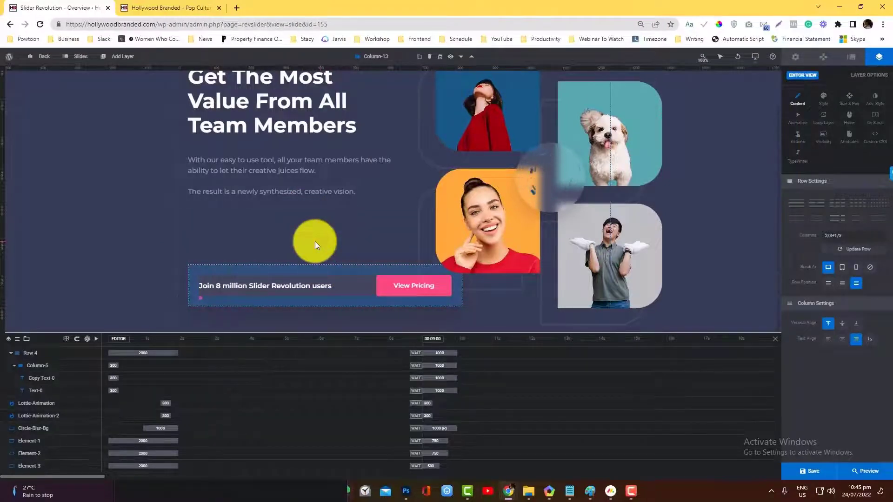
- Open the column's size and spacing options and save the slide
{"action": "left_click", "coordinate": [847, 104]}
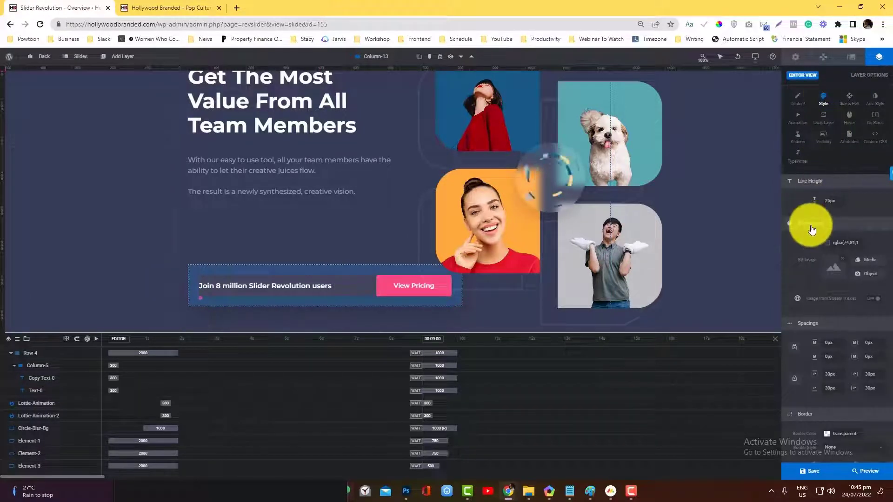
{"action": "scroll", "coordinate": [810, 228], "scroll_direction": "down", "scroll_amount": 1}
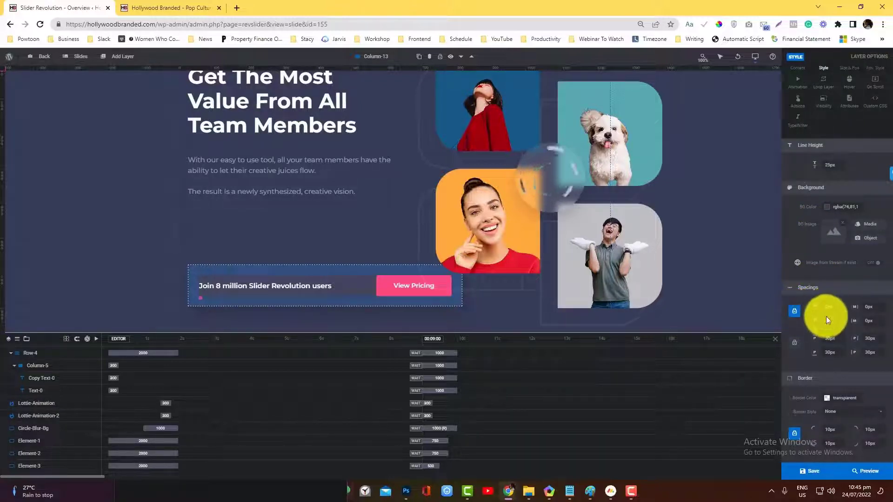
{"action": "mouse_move", "coordinate": [825, 322]}
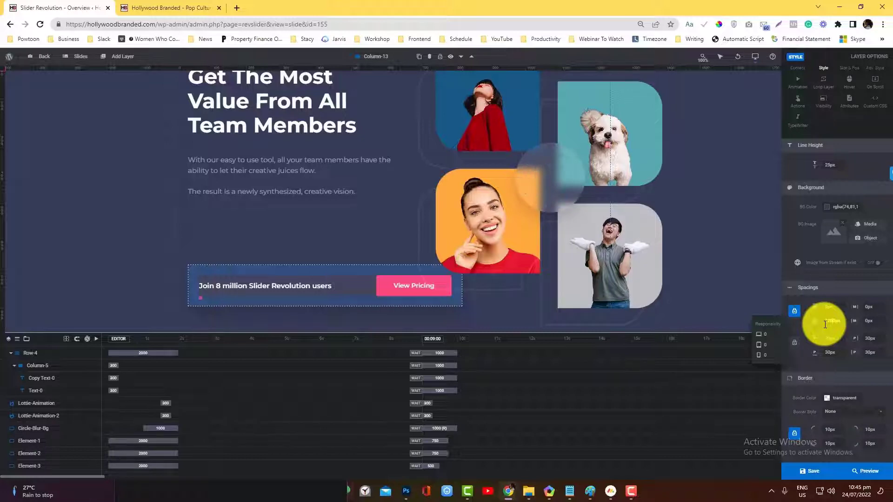
{"action": "left_click", "coordinate": [813, 472]}
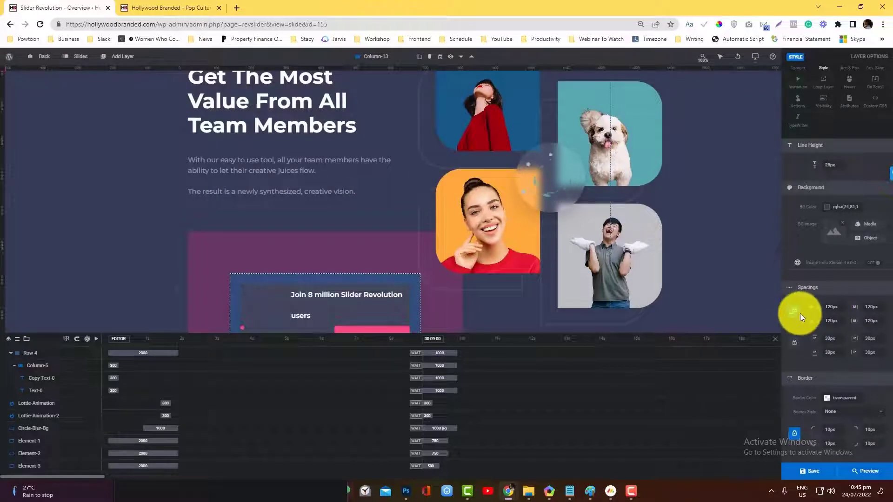
- Set Column-13's remaining margin fields to 0 so the tagline bar widens
{"action": "left_click", "coordinate": [835, 307]}
{"action": "type", "text": "0"}
{"action": "left_click", "coordinate": [871, 306]}
{"action": "type", "text": "0"}
{"action": "left_click", "coordinate": [879, 322]}
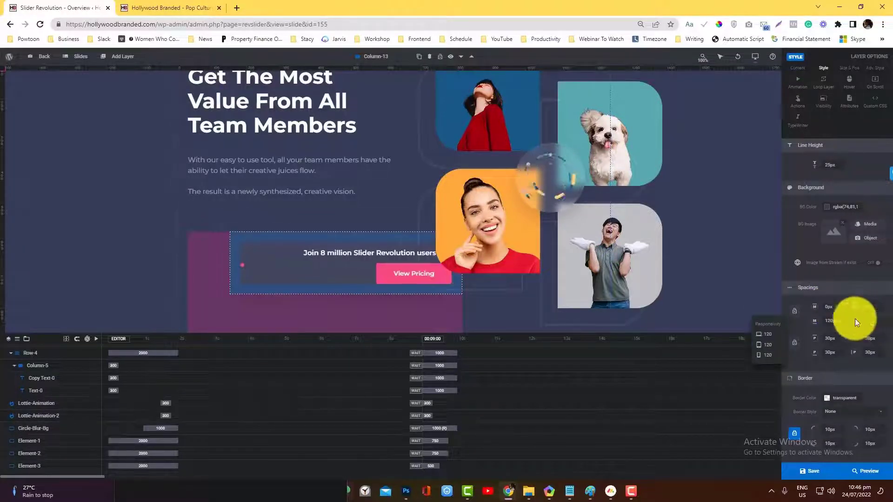
{"action": "type", "text": "0"}
{"action": "key", "text": "Return"}
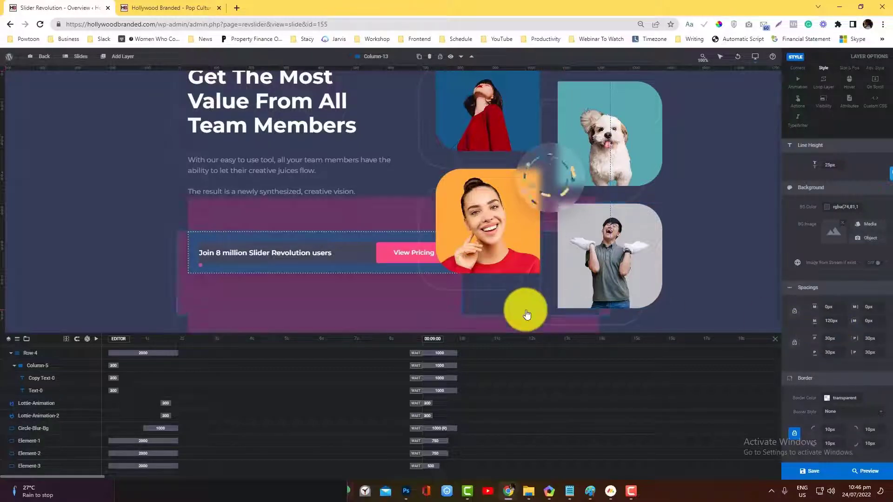
{"action": "left_click", "coordinate": [523, 309]}
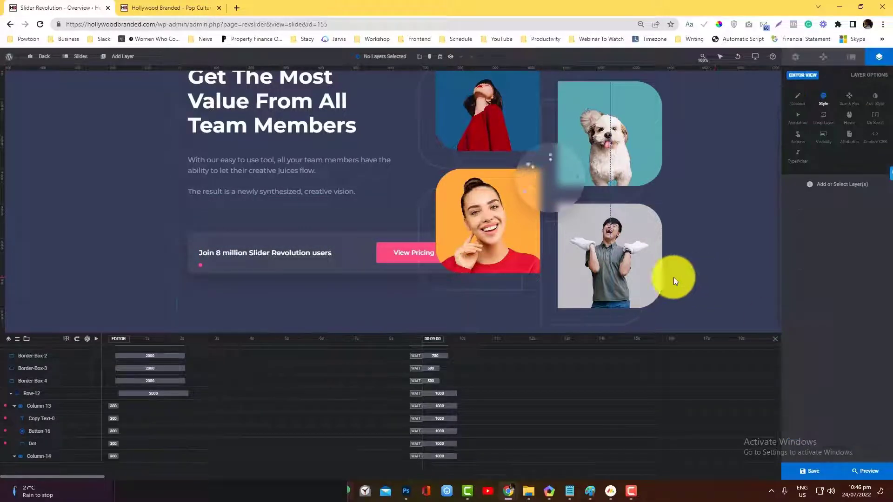
{"action": "left_click", "coordinate": [498, 248]}
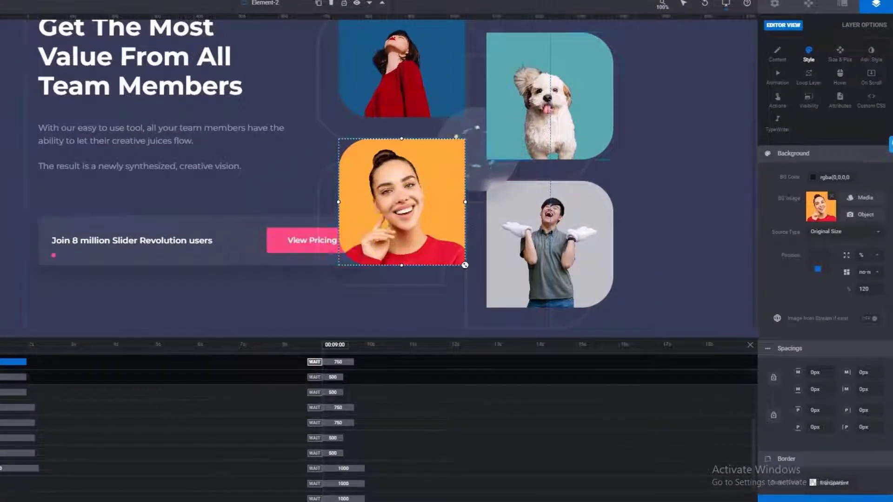
{"action": "left_click", "coordinate": [14, 443]}
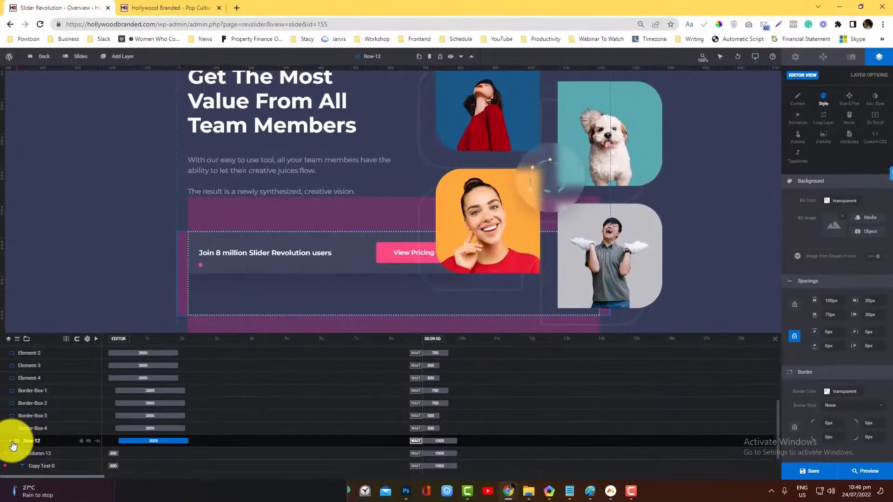
{"action": "left_click_drag", "start_coordinate": [13, 445], "coordinate": [44, 386]}
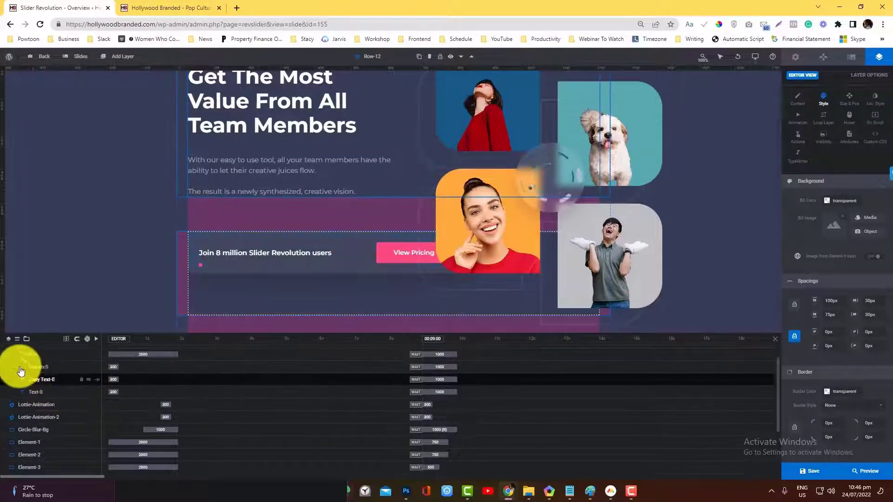
{"action": "scroll", "coordinate": [30, 399], "scroll_direction": "down", "scroll_amount": 5}
{"action": "left_click", "coordinate": [29, 443]}
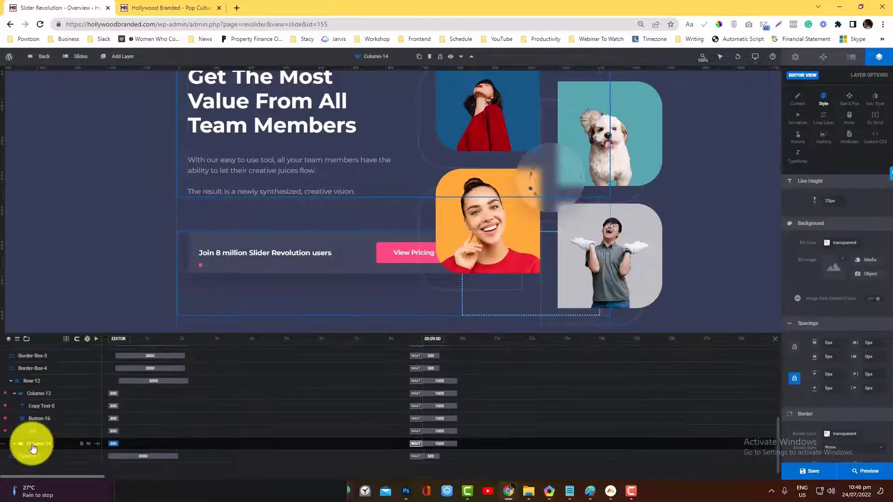
{"action": "left_click", "coordinate": [494, 190]}
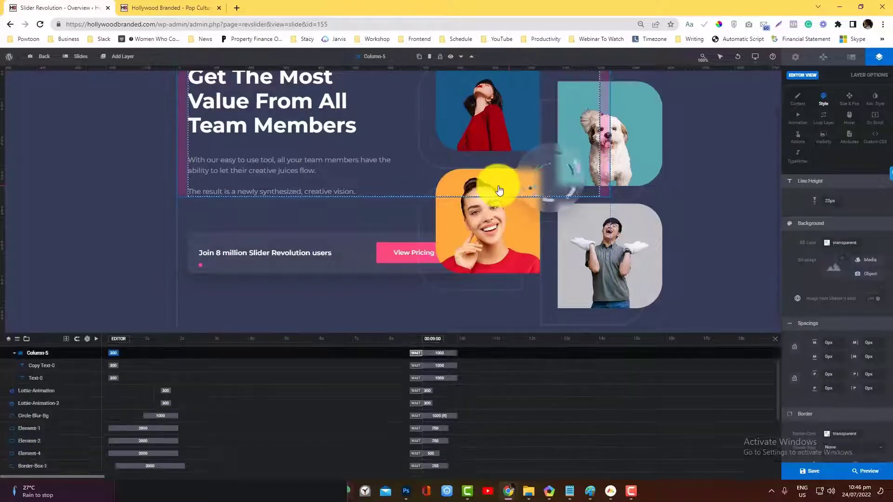
{"action": "left_click", "coordinate": [490, 186]}
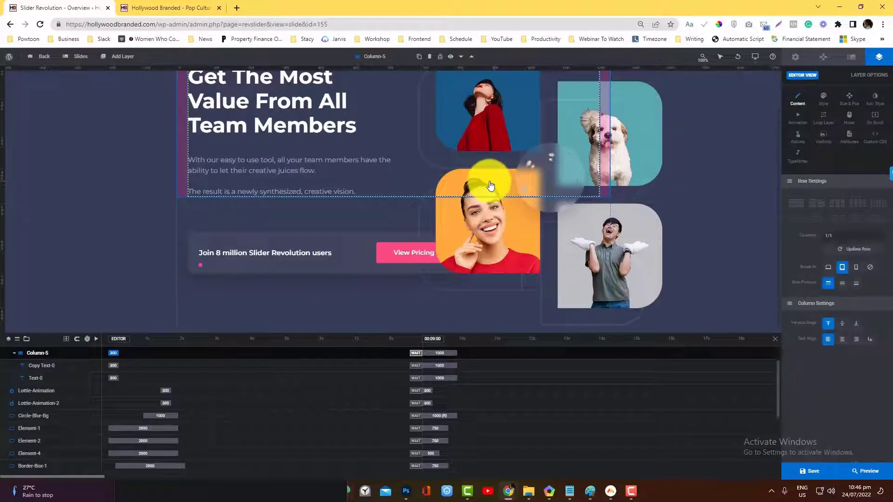
{"action": "left_click", "coordinate": [489, 264]}
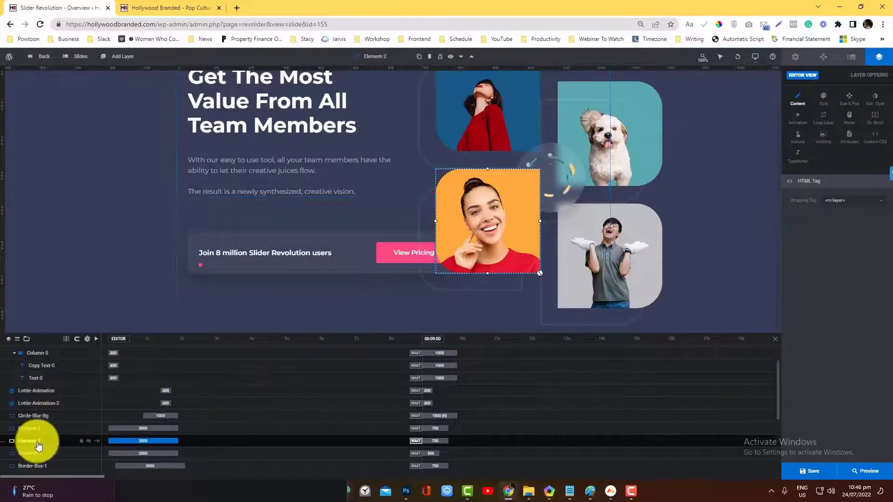
{"action": "scroll", "coordinate": [38, 445], "scroll_direction": "down", "scroll_amount": 5}
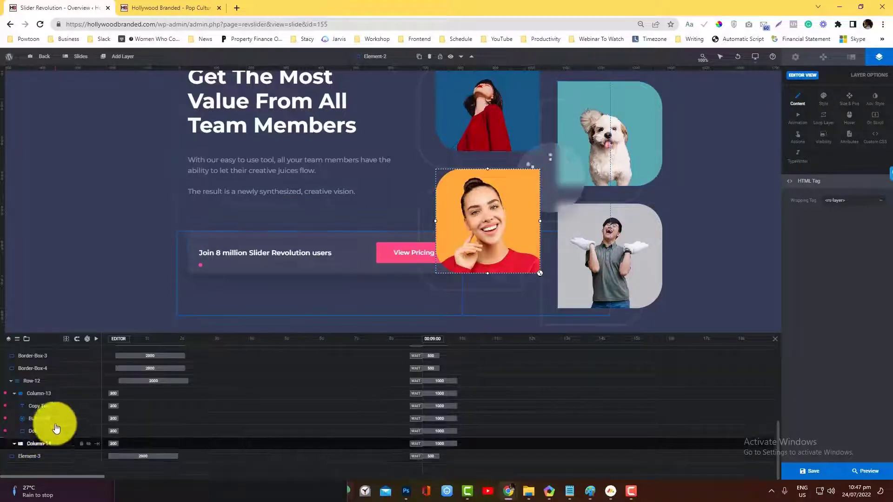
{"action": "scroll", "coordinate": [51, 421], "scroll_direction": "up", "scroll_amount": 6}
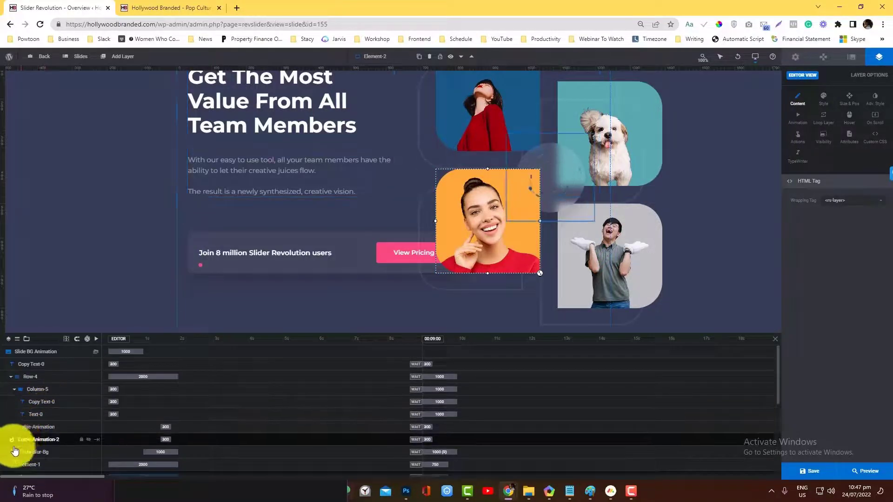
{"action": "double_click", "coordinate": [483, 194]}
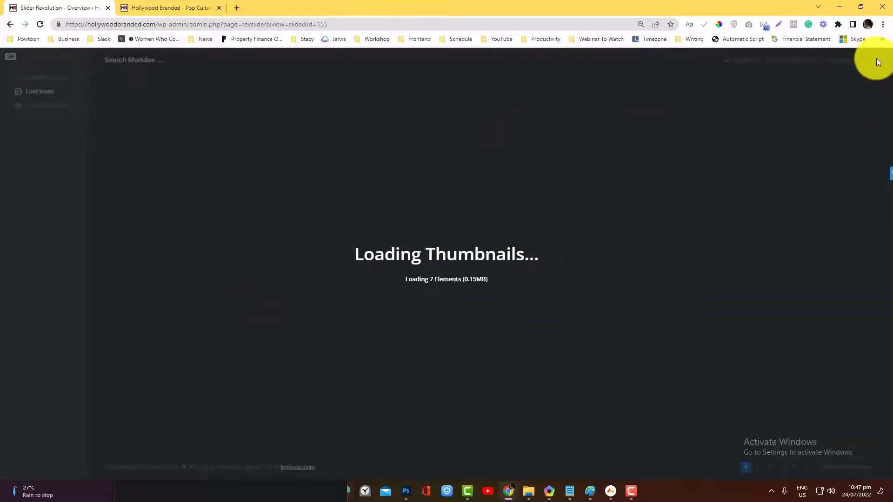
- Reload the slide editor page
{"action": "left_click", "coordinate": [389, 24]}
{"action": "key", "text": "Return"}
{"action": "left_click", "coordinate": [489, 76]}
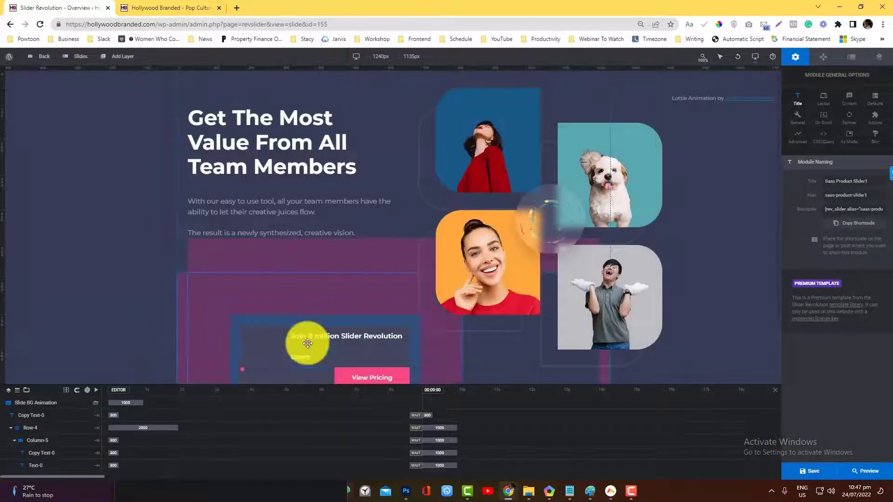
- Reset Column-13's row to a single full-width 1/1 column and save the slide
{"action": "left_click", "coordinate": [285, 323]}
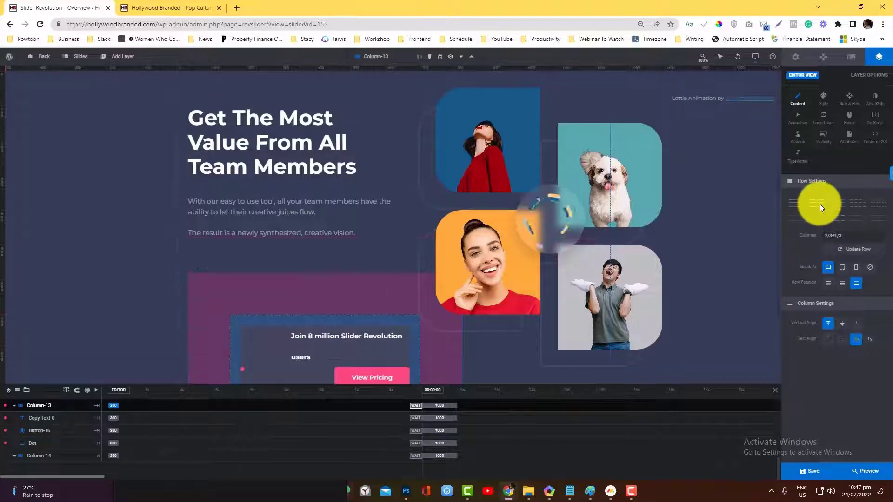
{"action": "left_click", "coordinate": [847, 249]}
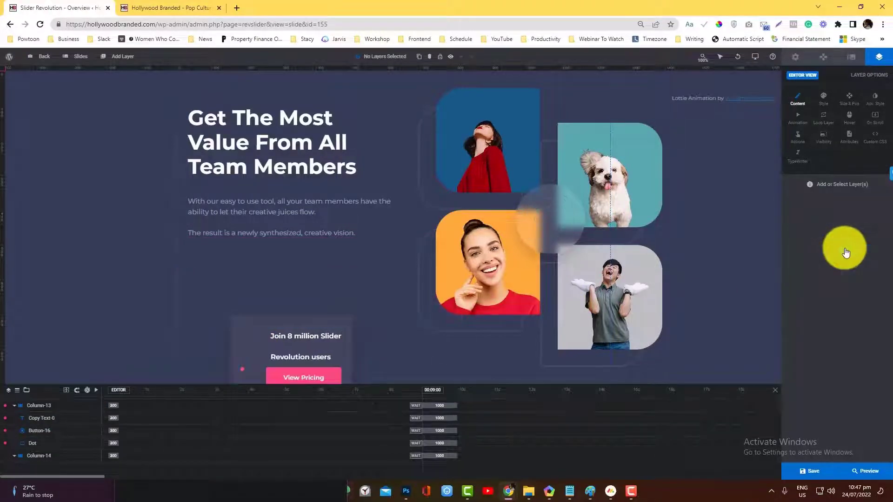
{"action": "left_click", "coordinate": [248, 349]}
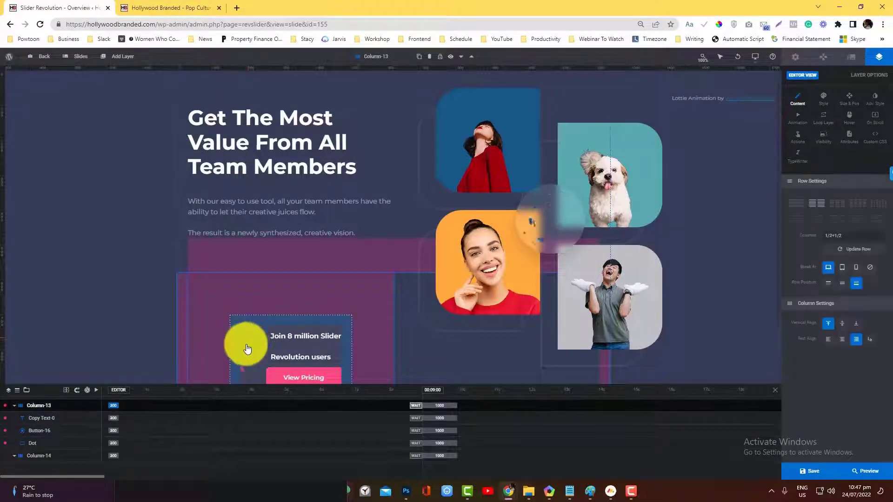
{"action": "left_click", "coordinate": [796, 204]}
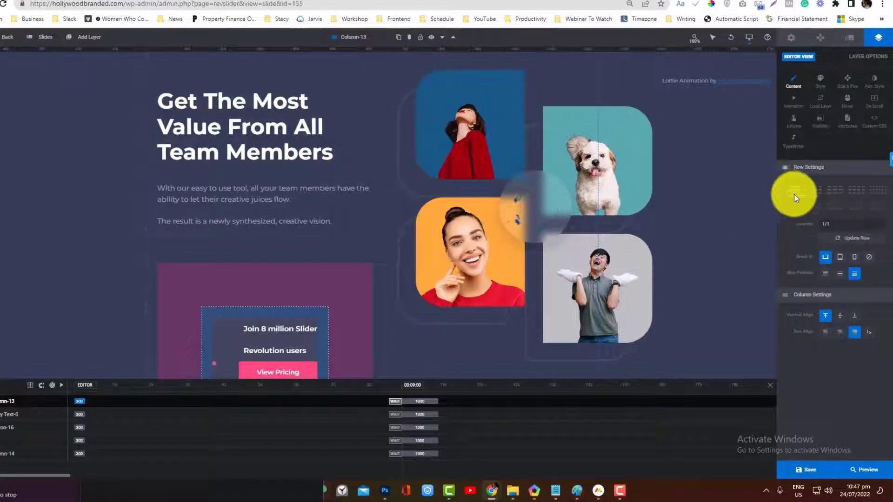
{"action": "left_click", "coordinate": [830, 239]}
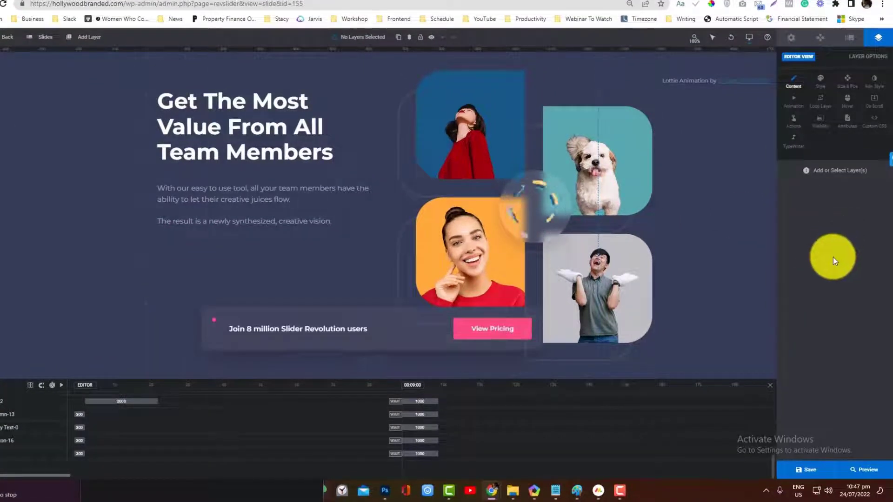
{"action": "left_click", "coordinate": [811, 474]}
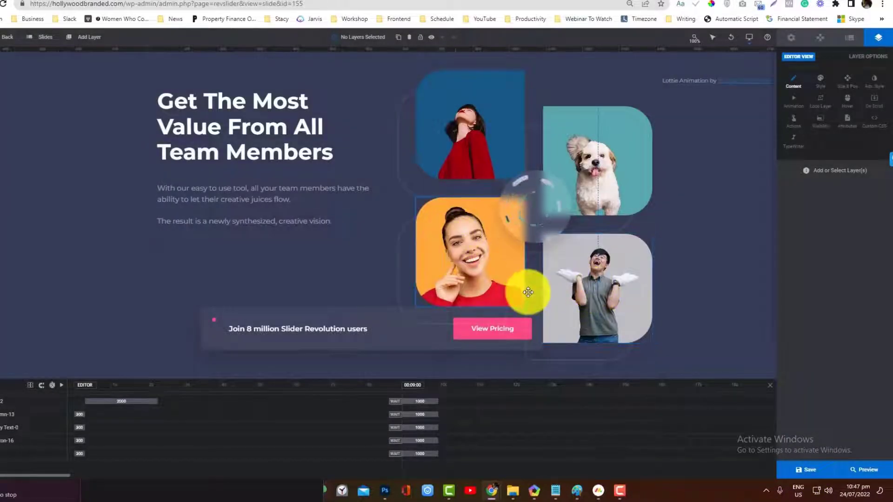
- Add a blank slide and insert Row-27 with three 1/3 columns
{"action": "mouse_move", "coordinate": [51, 39]}
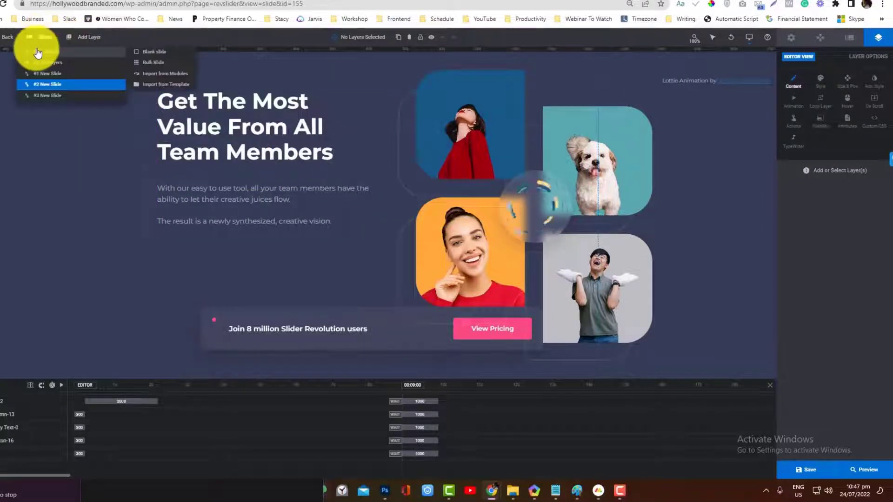
{"action": "left_click", "coordinate": [51, 51]}
{"action": "mouse_move", "coordinate": [89, 37]}
{"action": "mouse_move", "coordinate": [79, 95]}
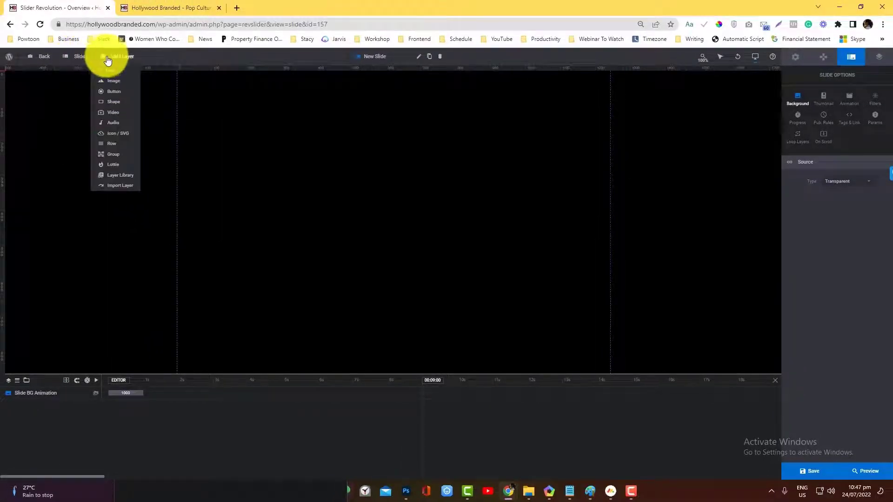
{"action": "left_click", "coordinate": [119, 145]}
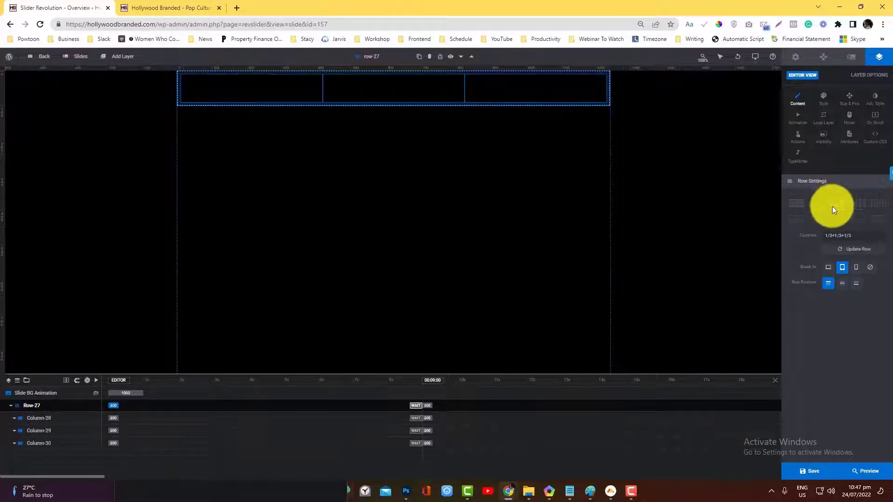
- Apply the 1/2+1/2 preset to Row-27, leaving Column-28 and Column-29
{"action": "left_click", "coordinate": [856, 253]}
{"action": "left_click", "coordinate": [342, 90]}
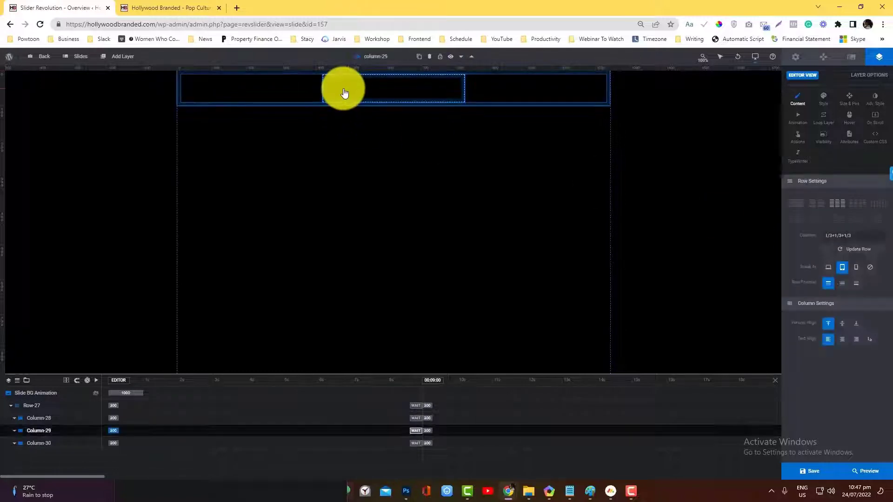
{"action": "left_click", "coordinate": [268, 85]}
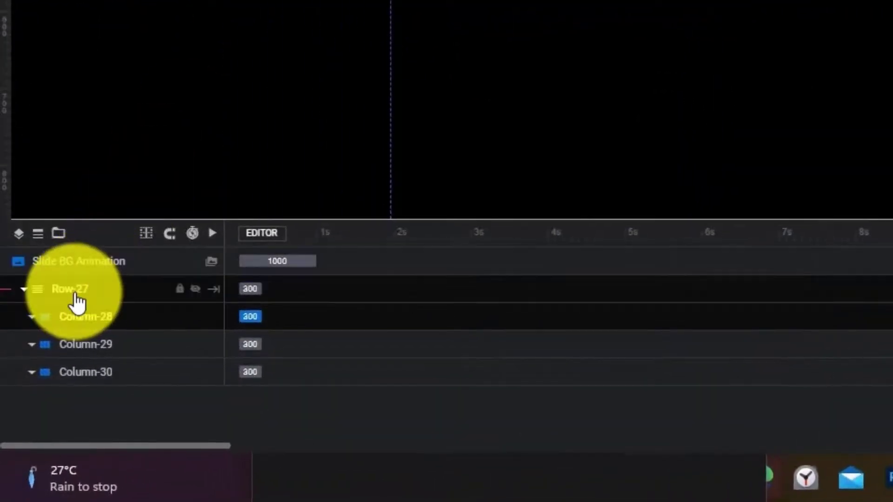
{"action": "left_click", "coordinate": [34, 408]}
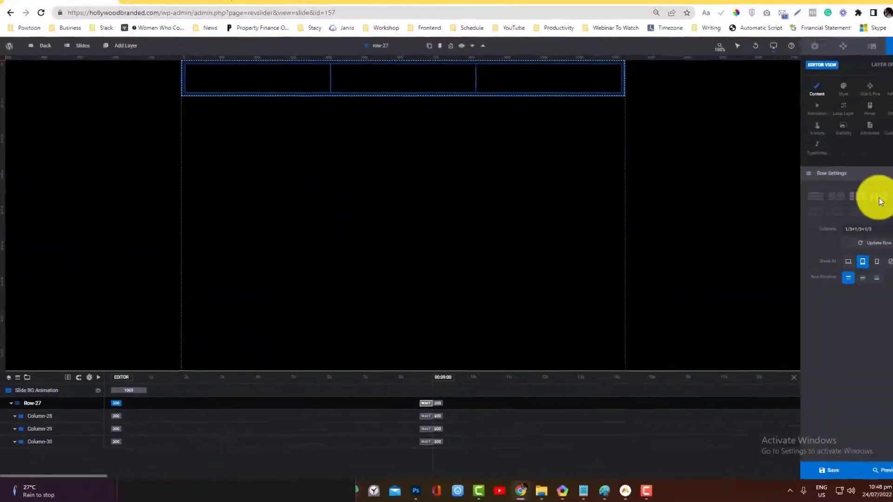
{"action": "left_click", "coordinate": [836, 196]}
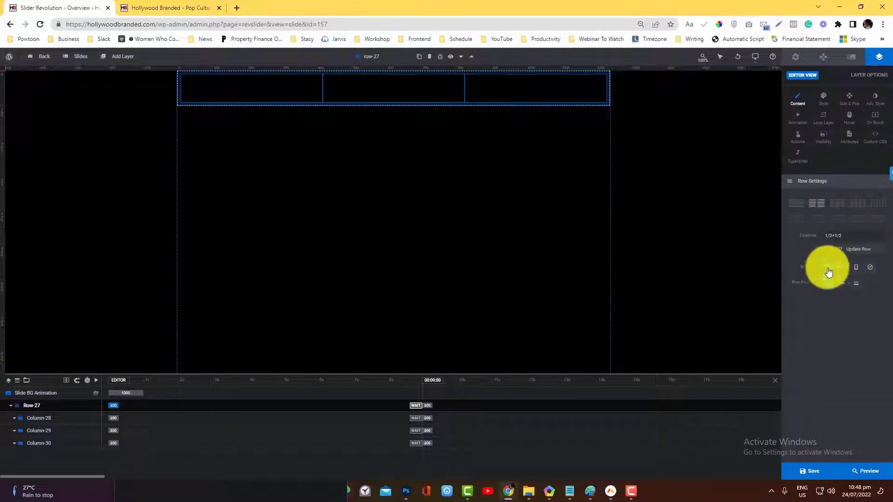
{"action": "left_click", "coordinate": [847, 253]}
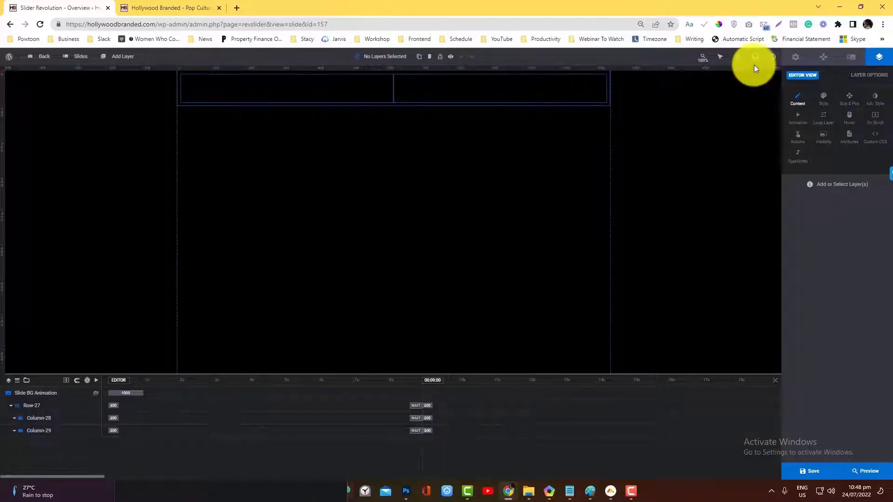
- In notebook view, reduce Row-27 to a single 1/1 column, removing Column-29
{"action": "mouse_move", "coordinate": [754, 65]}
{"action": "left_click", "coordinate": [744, 80]}
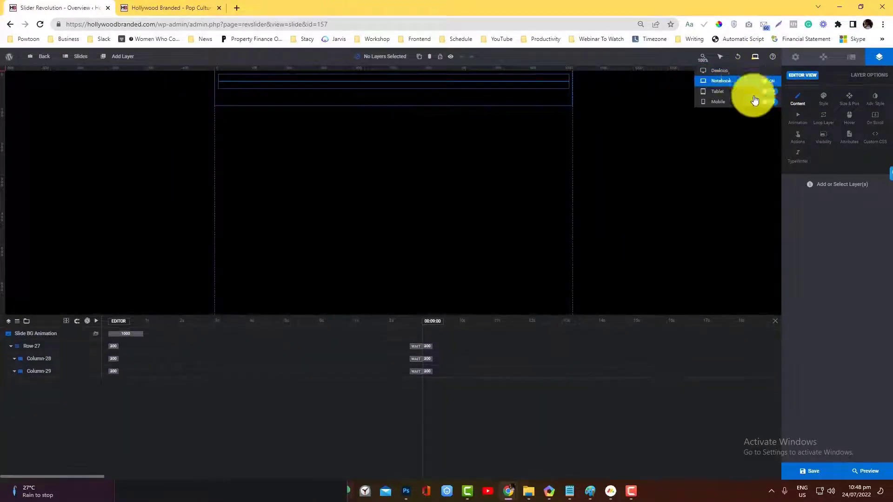
{"action": "left_click", "coordinate": [40, 346]}
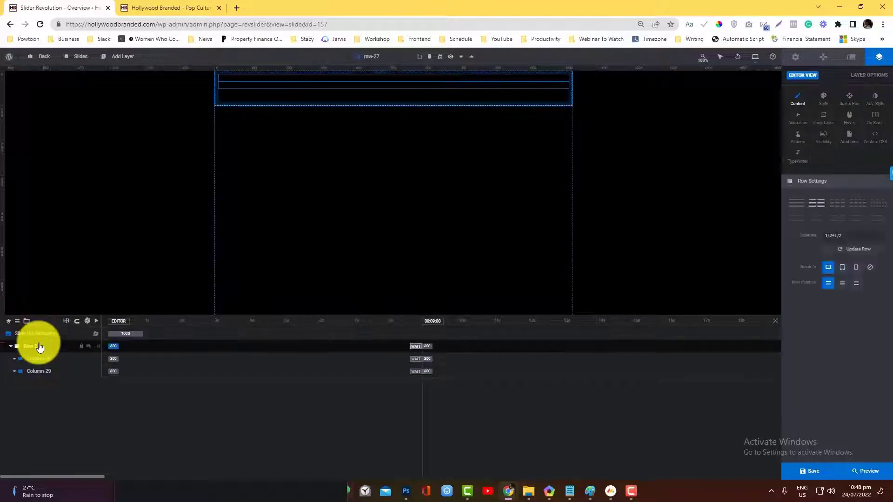
{"action": "left_click", "coordinate": [798, 205]}
{"action": "left_click", "coordinate": [840, 252]}
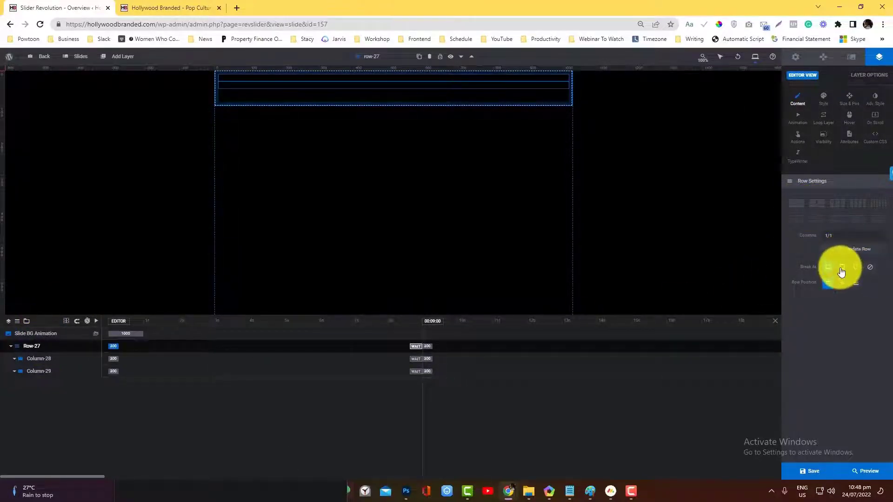
{"action": "left_click", "coordinate": [843, 270]}
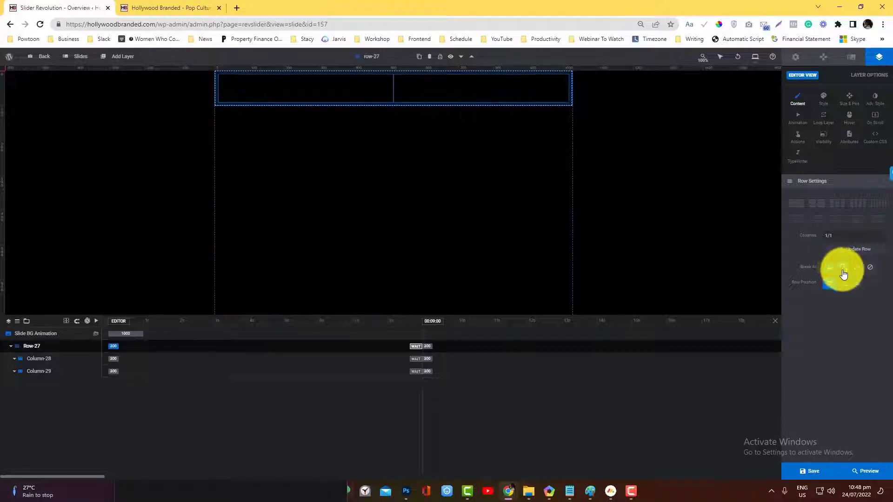
{"action": "left_click", "coordinate": [855, 249]}
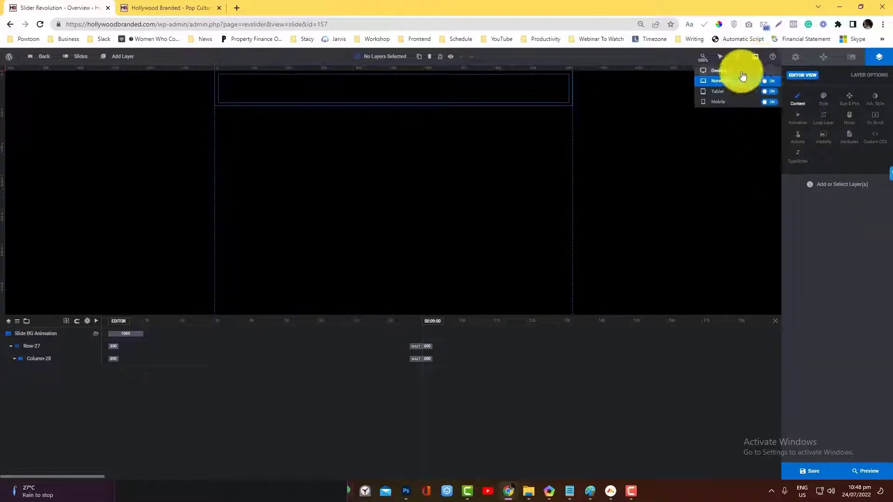
- Switch the preview to desktop width and try a two-column layout on the row
{"action": "left_click", "coordinate": [742, 72]}
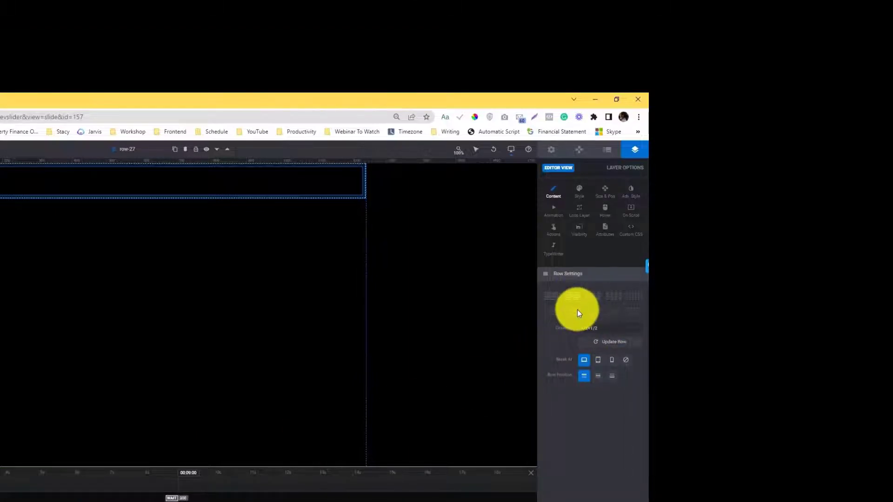
{"action": "left_click", "coordinate": [580, 298]}
{"action": "left_click", "coordinate": [594, 341]}
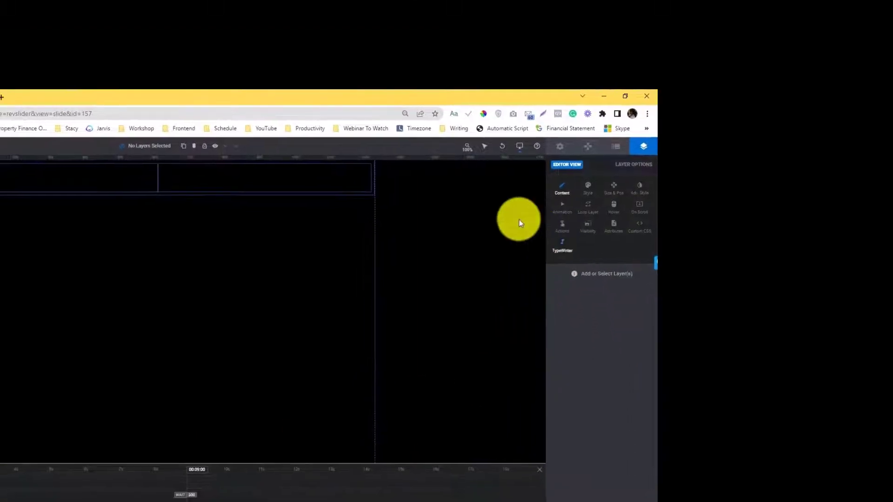
{"action": "left_click", "coordinate": [510, 148]}
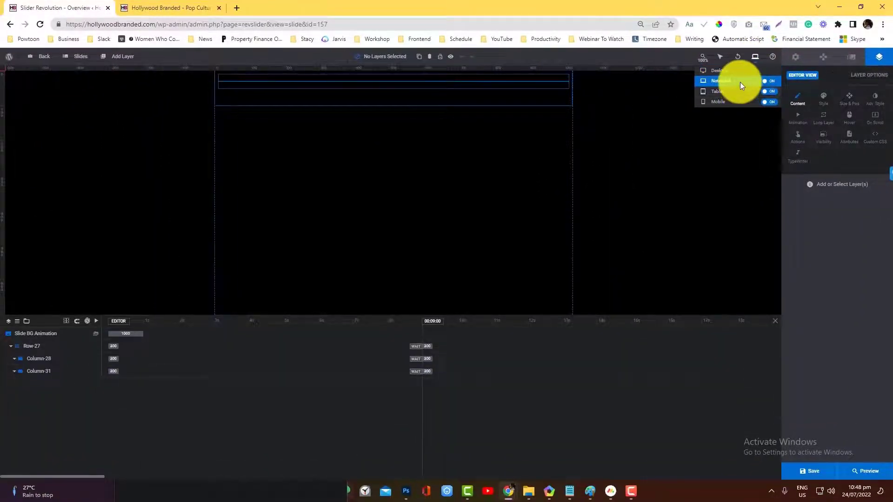
{"action": "left_click", "coordinate": [29, 346]}
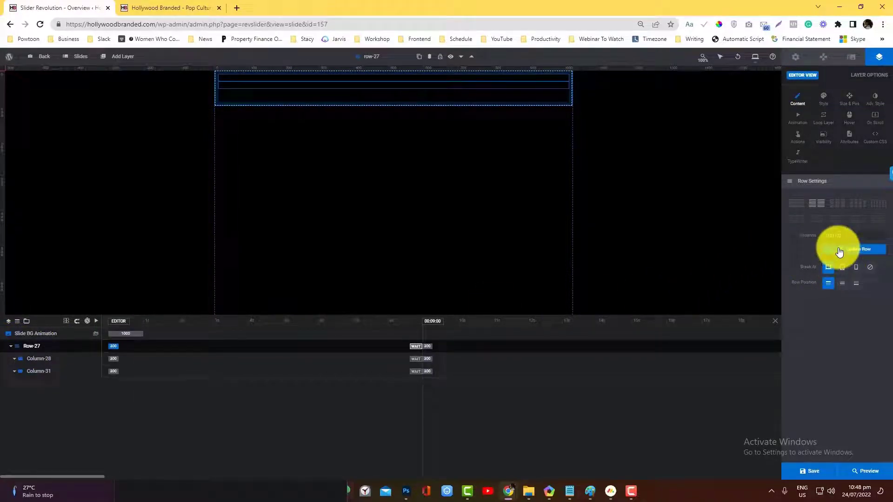
{"action": "left_click", "coordinate": [839, 252]}
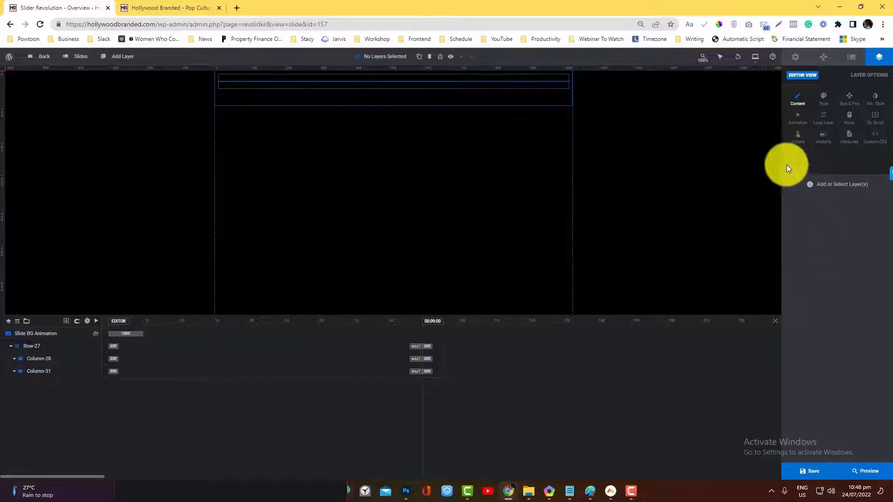
- At tablet width, collapse Row-27 back to a single column
{"action": "mouse_move", "coordinate": [756, 65]}
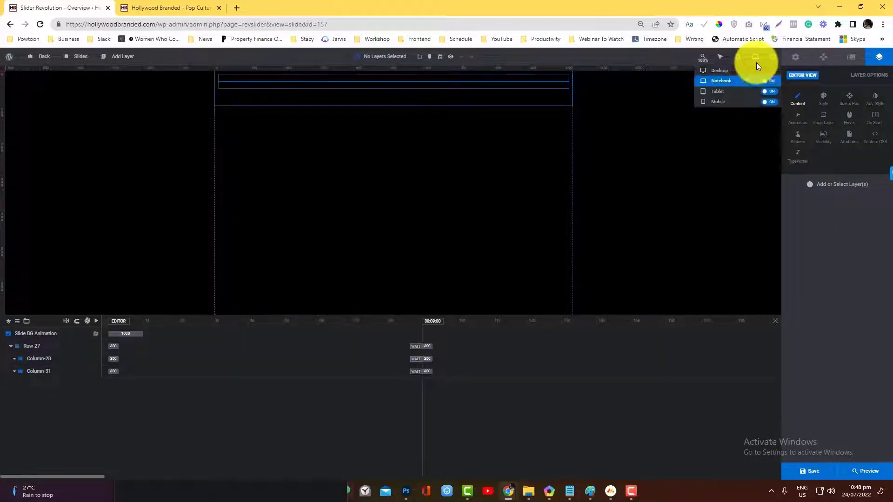
{"action": "left_click", "coordinate": [745, 90]}
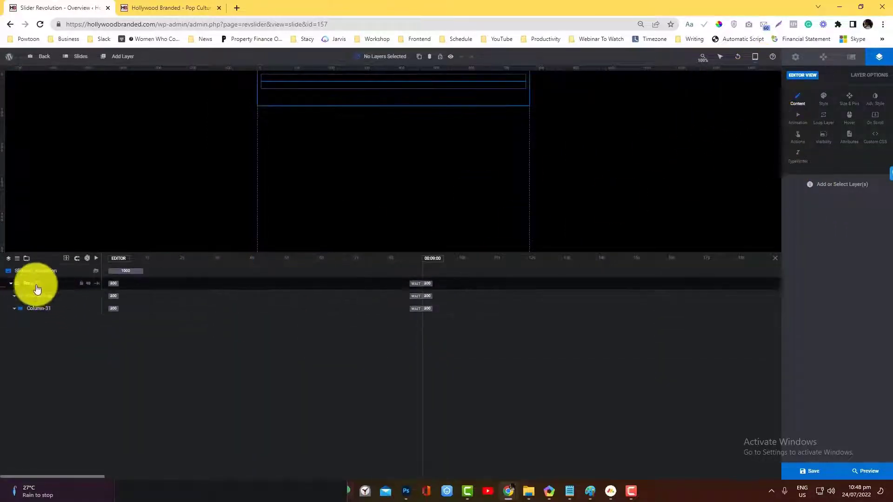
{"action": "left_click", "coordinate": [35, 288]}
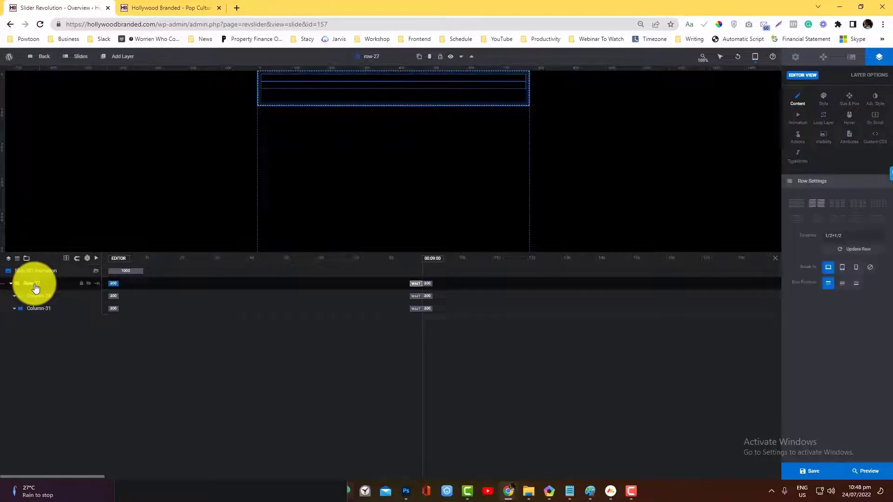
{"action": "left_click", "coordinate": [857, 250]}
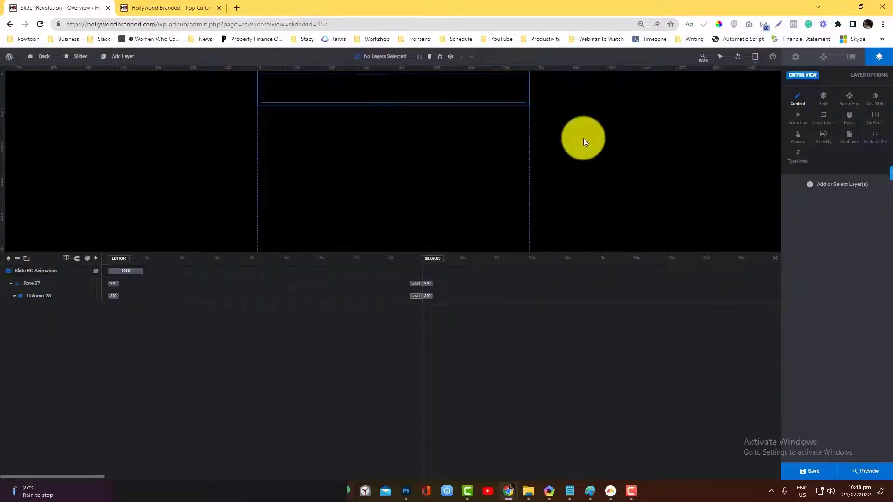
- At desktop width, add a 'New Layer' text layer into Column-28 with the Poppins Headline style
{"action": "left_click", "coordinate": [748, 71]}
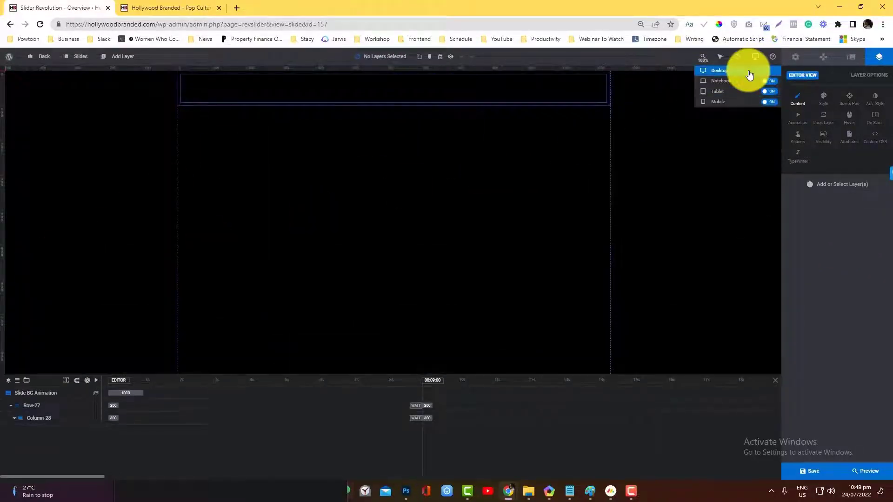
{"action": "mouse_move", "coordinate": [110, 60]}
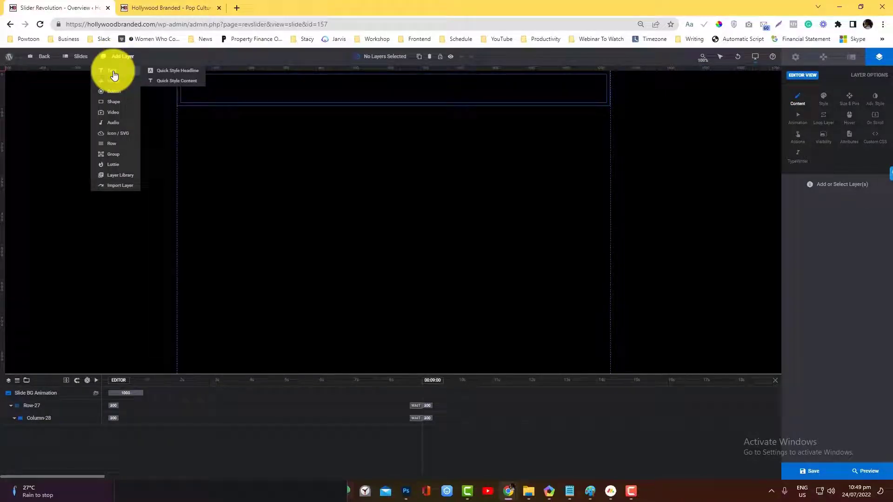
{"action": "left_click", "coordinate": [114, 75]}
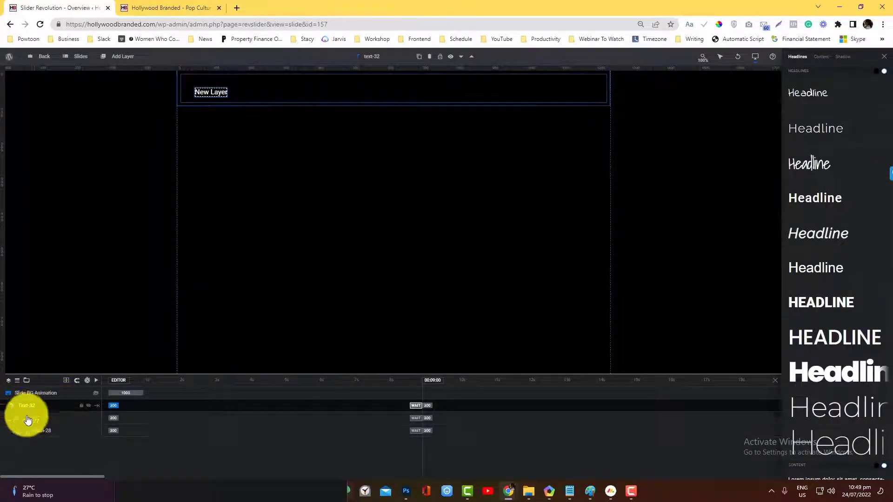
{"action": "mouse_move", "coordinate": [32, 414]}
{"action": "left_mouse_down"}
{"action": "mouse_move", "coordinate": [40, 432]}
{"action": "mouse_move", "coordinate": [26, 423]}
{"action": "left_mouse_up"}
{"action": "left_click", "coordinate": [39, 436]}
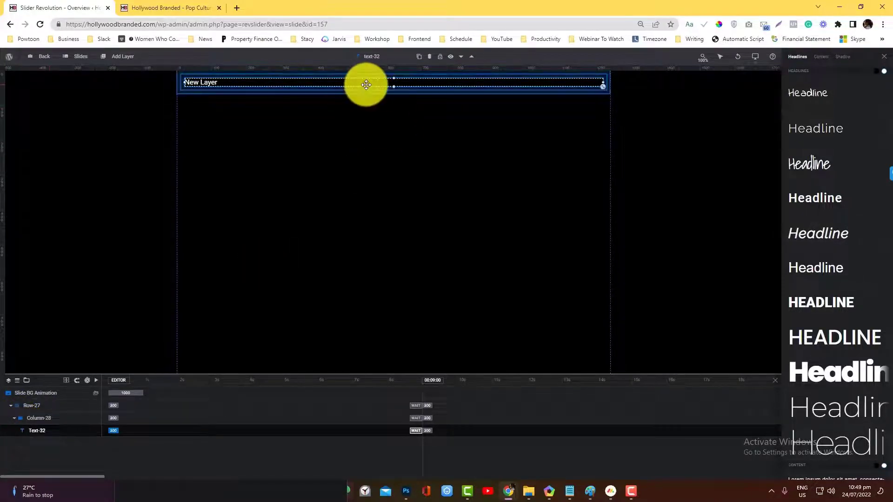
{"action": "left_click", "coordinate": [821, 374]}
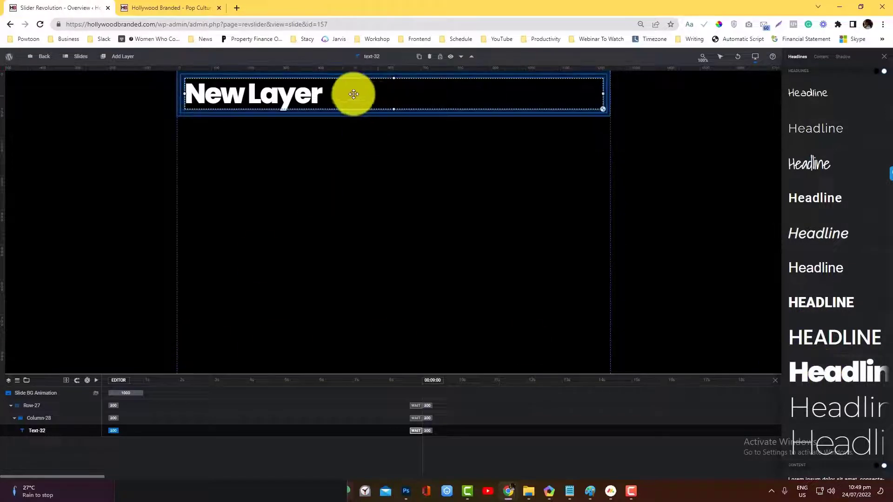
- Add a blue 'Click Here' button layer (Button-33) and drop it into Column-28 above the headline
{"action": "mouse_move", "coordinate": [79, 58]}
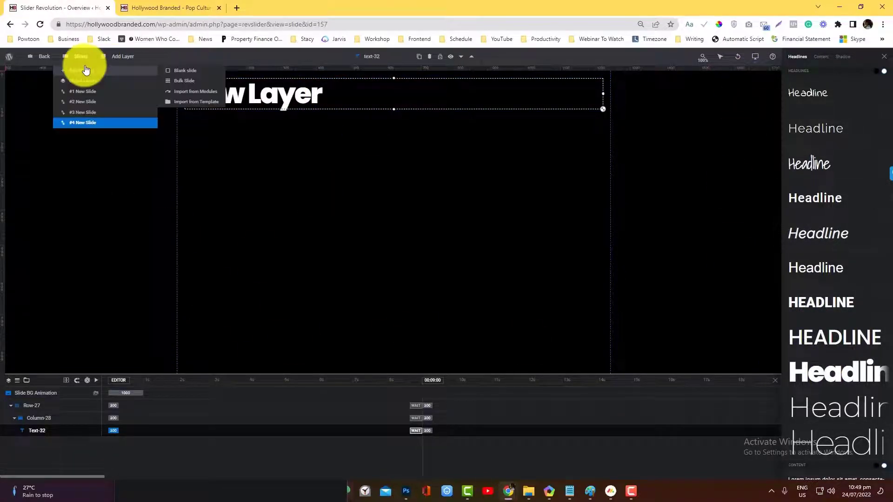
{"action": "mouse_move", "coordinate": [106, 65]}
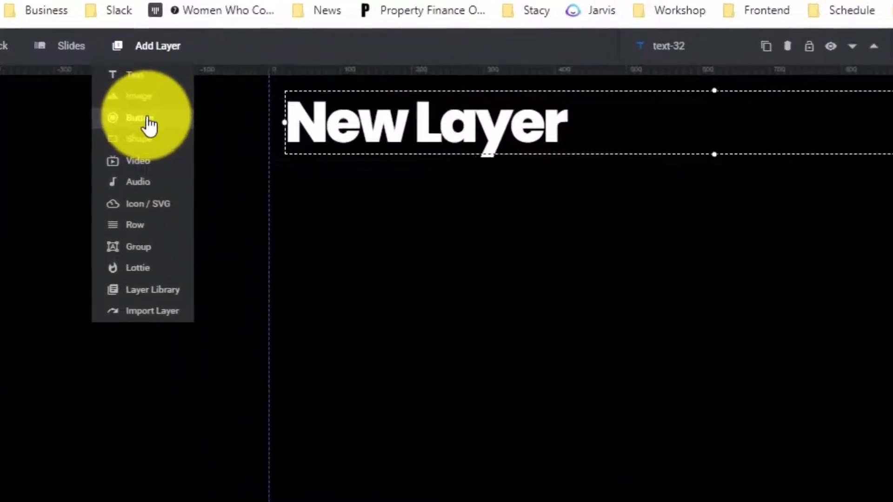
{"action": "left_click", "coordinate": [117, 93]}
{"action": "left_click", "coordinate": [379, 97]}
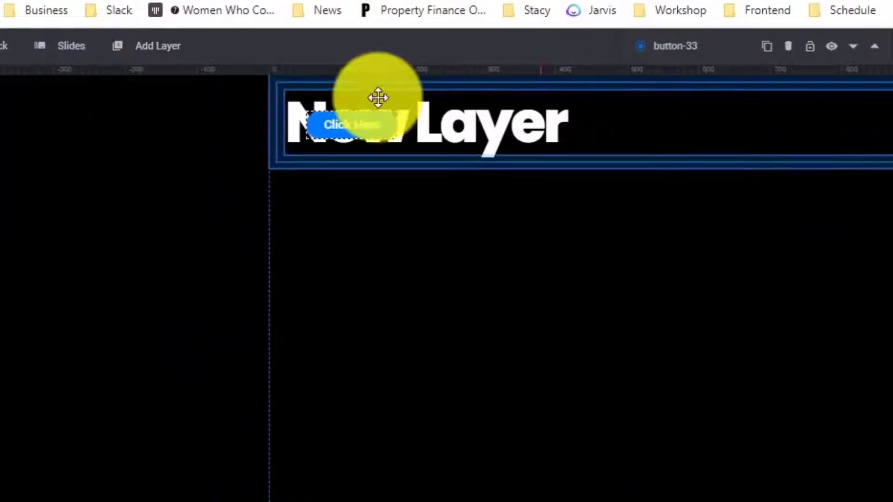
{"action": "left_click_drag", "start_coordinate": [357, 135], "coordinate": [660, 152]}
{"action": "left_click_drag", "start_coordinate": [821, 151], "coordinate": [890, 122]}
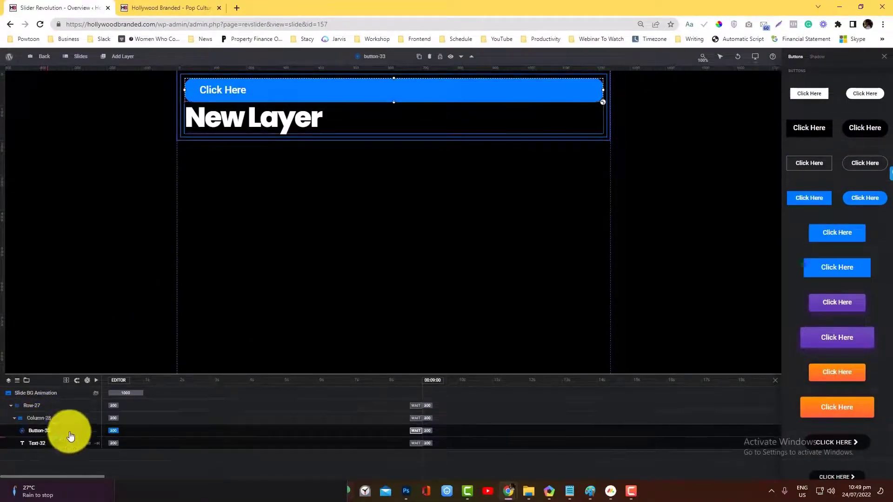
- Close the button presets and set Row-27's Break At to the desktop size
{"action": "mouse_move", "coordinate": [758, 63]}
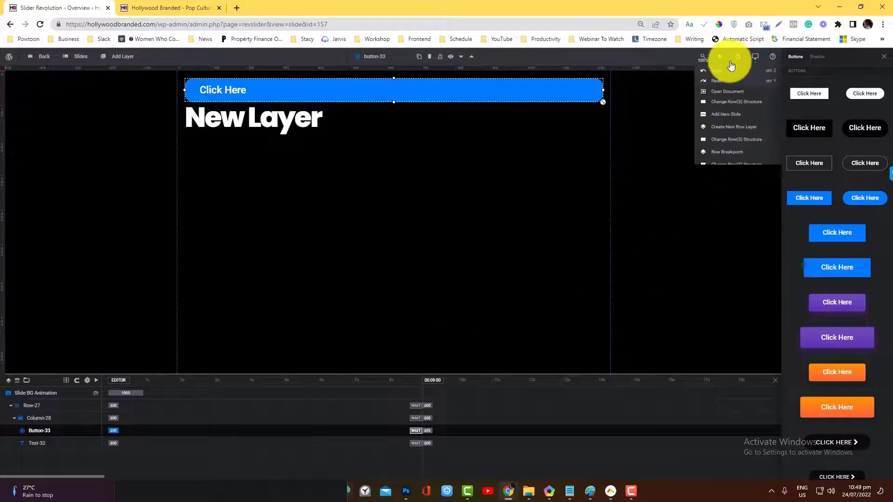
{"action": "left_click", "coordinate": [884, 56]}
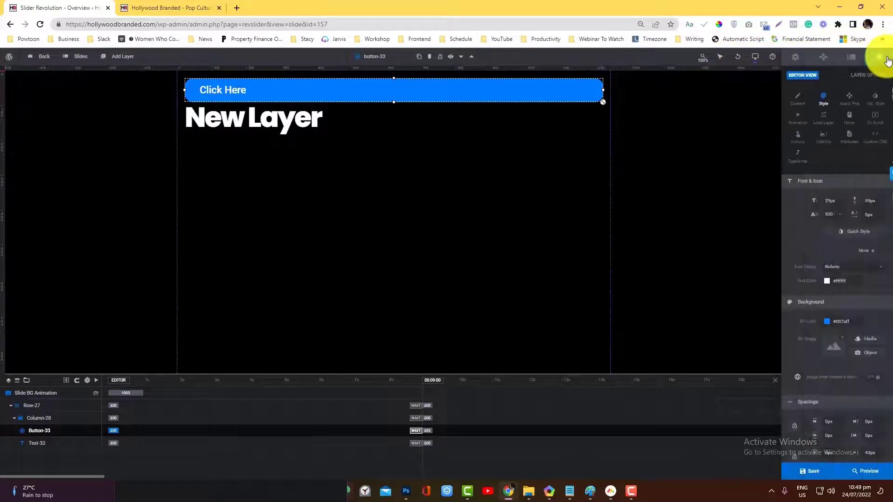
{"action": "left_click", "coordinate": [45, 407]}
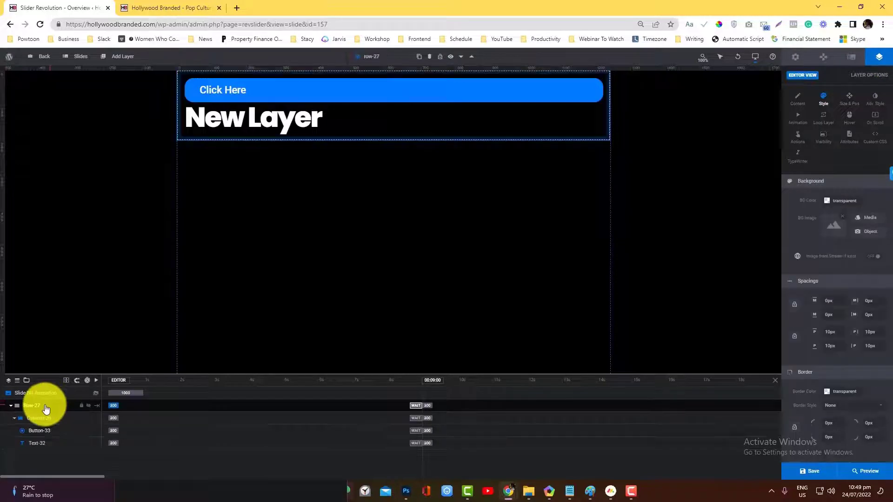
{"action": "left_click", "coordinate": [792, 57]}
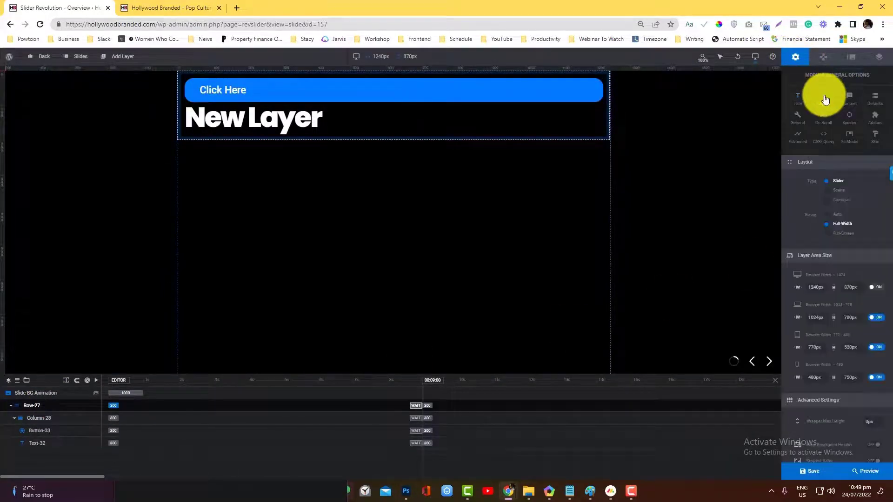
{"action": "left_click", "coordinate": [44, 408]}
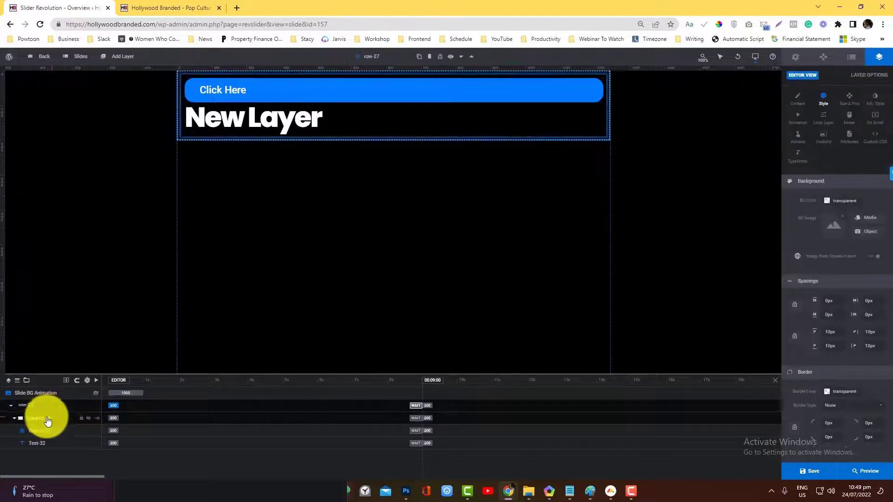
{"action": "left_click", "coordinate": [48, 419]}
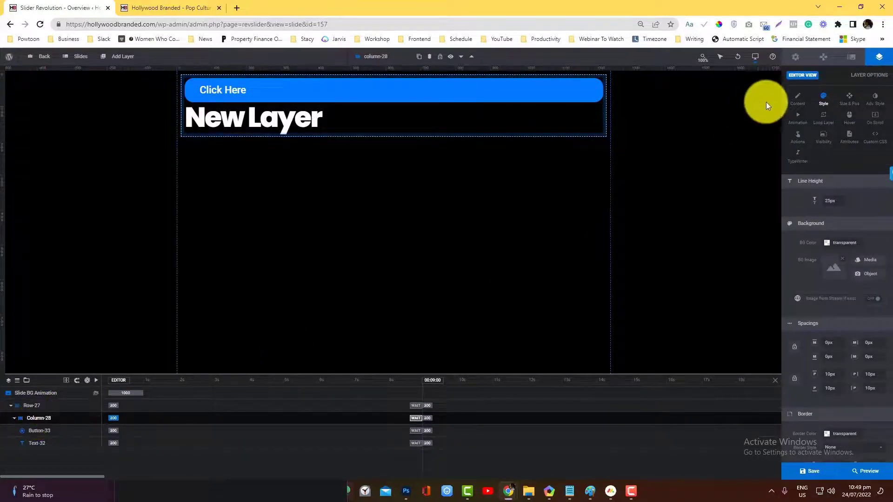
{"action": "left_click", "coordinate": [797, 98]}
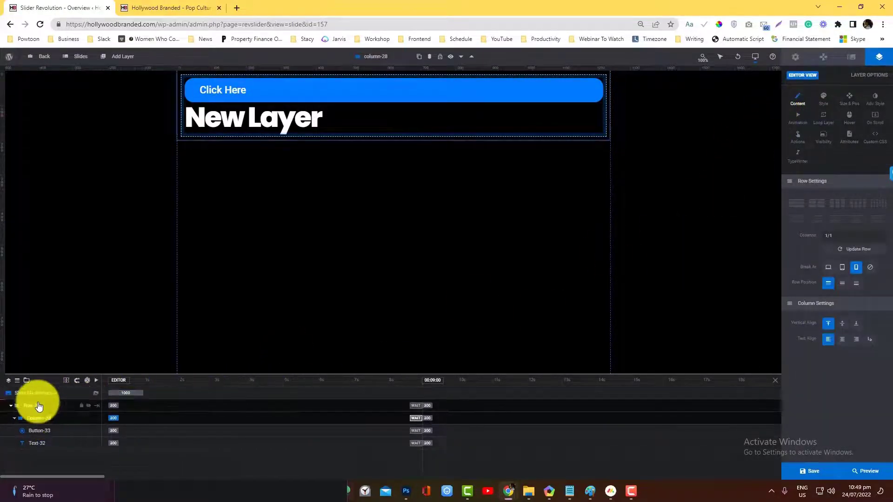
{"action": "left_click", "coordinate": [828, 269]}
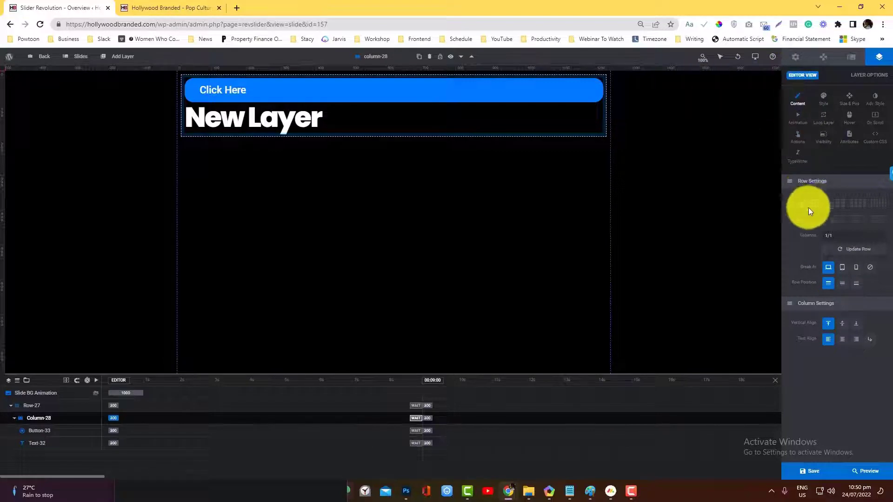
- Split Row-27 into a 2/3 + 1/3 layout, moving the Click Here button into Column-34
{"action": "left_click", "coordinate": [841, 250]}
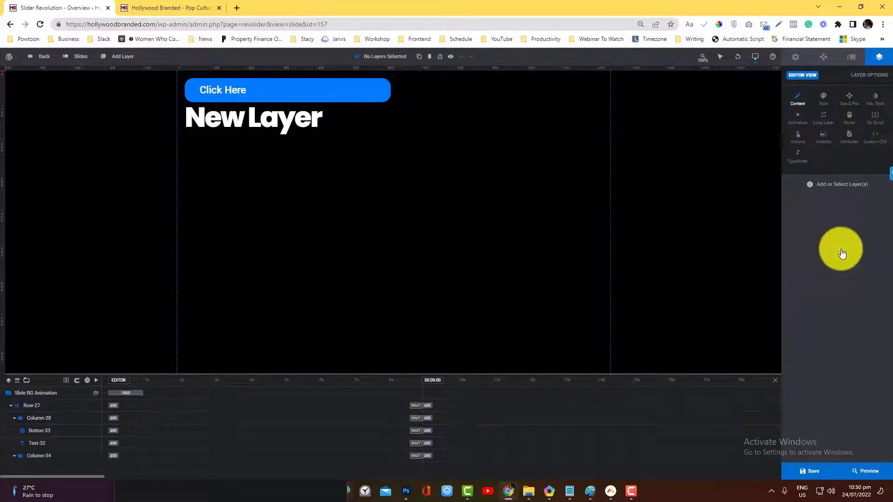
{"action": "left_click_drag", "start_coordinate": [361, 89], "coordinate": [439, 99]}
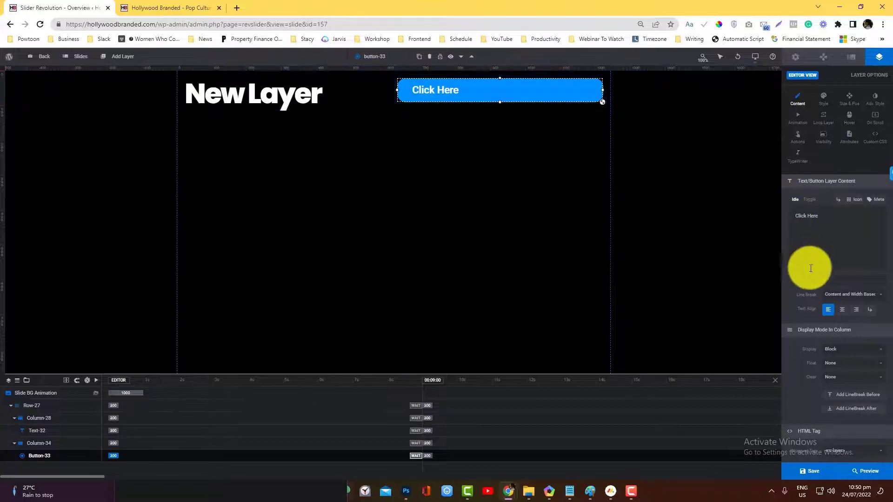
{"action": "left_click", "coordinate": [358, 86]}
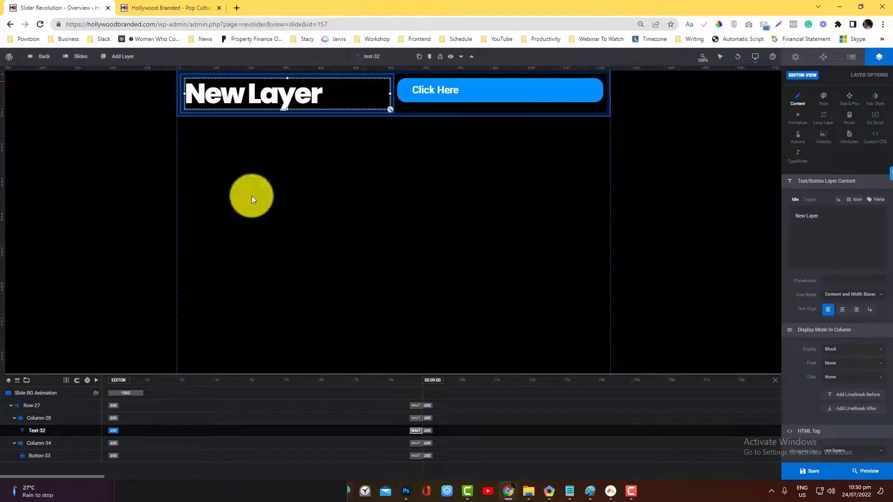
{"action": "left_click", "coordinate": [44, 407]}
{"action": "left_click", "coordinate": [842, 216]}
{"action": "left_click", "coordinate": [841, 251]}
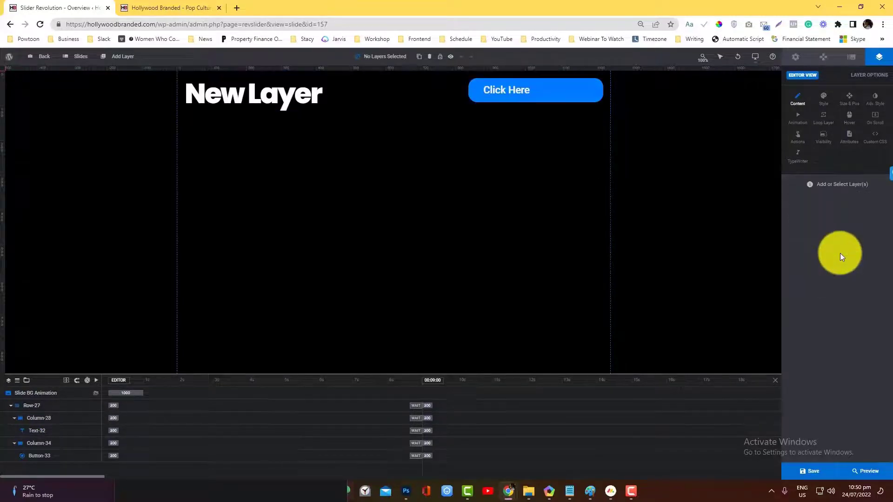
- Set the Click Here button's Text Align to center
{"action": "left_click", "coordinate": [534, 90]}
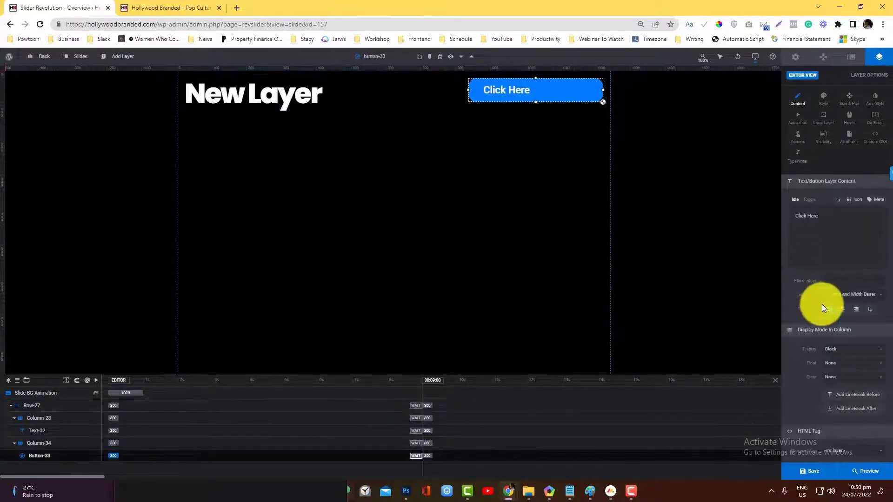
{"action": "left_click", "coordinate": [841, 309]}
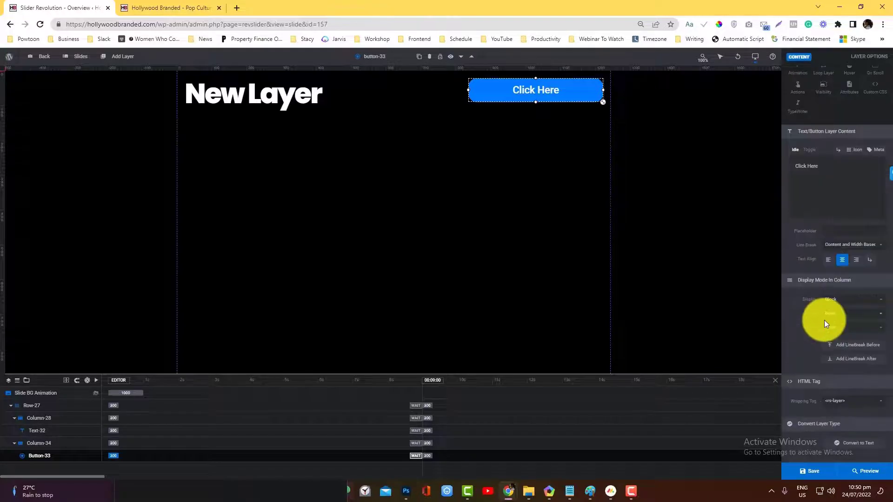
{"action": "left_click", "coordinate": [823, 99]}
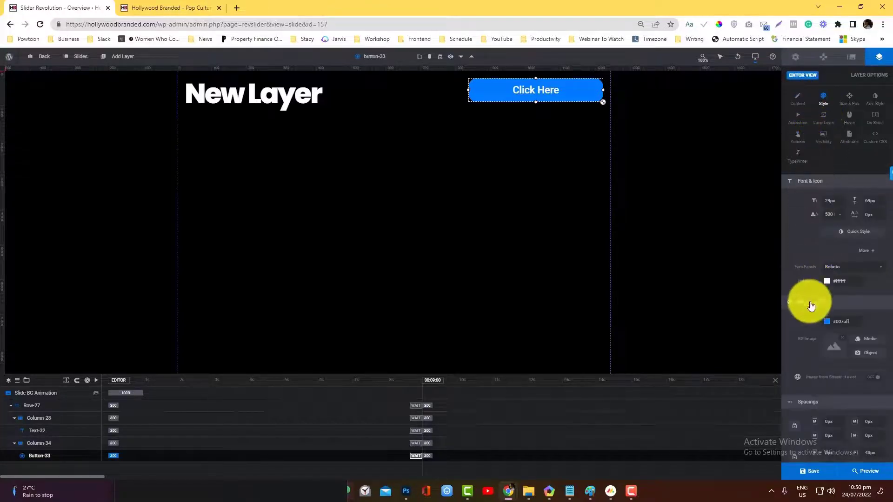
{"action": "scroll", "coordinate": [809, 303], "scroll_direction": "down", "scroll_amount": 3}
{"action": "scroll", "coordinate": [810, 304], "scroll_direction": "up", "scroll_amount": 3}
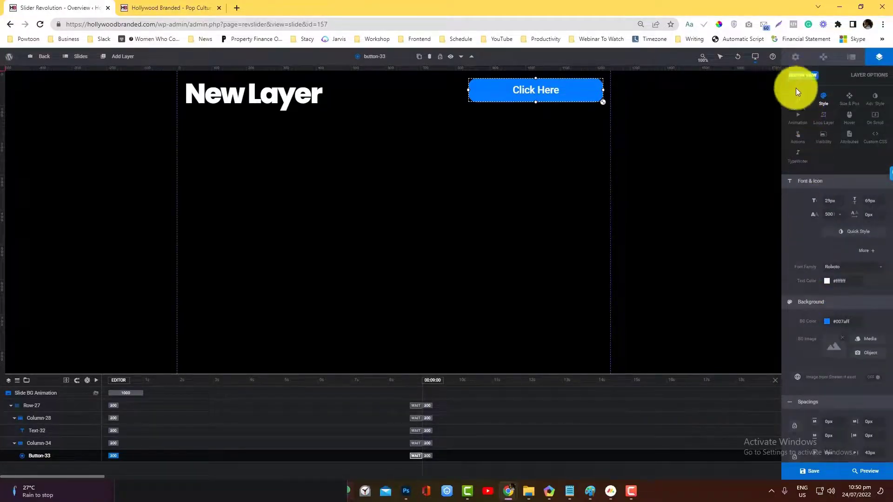
{"action": "left_click", "coordinate": [64, 406]}
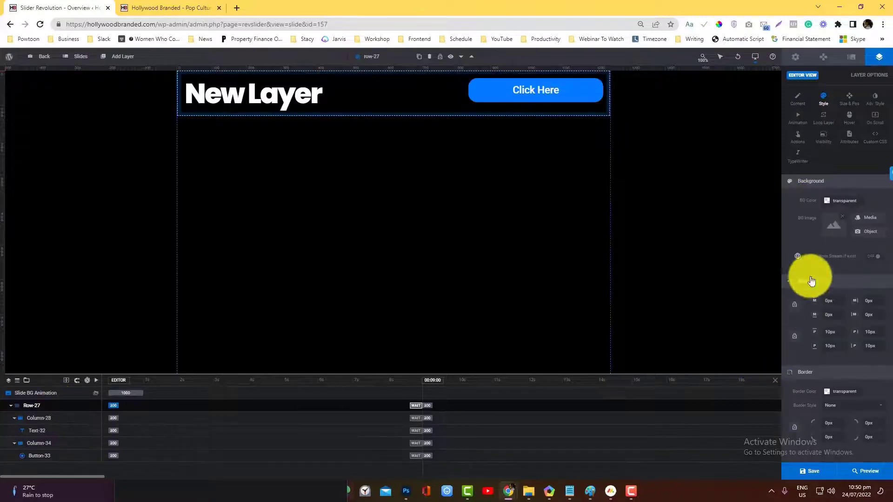
- Set Row Position to middle, and Column-28's Vertical Align to middle and Text Align to center
{"action": "left_click", "coordinate": [797, 98]}
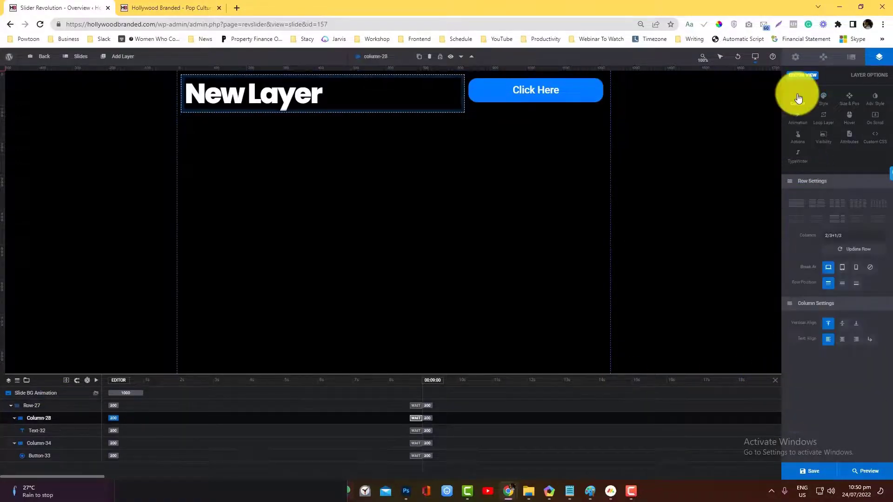
{"action": "left_click", "coordinate": [842, 284]}
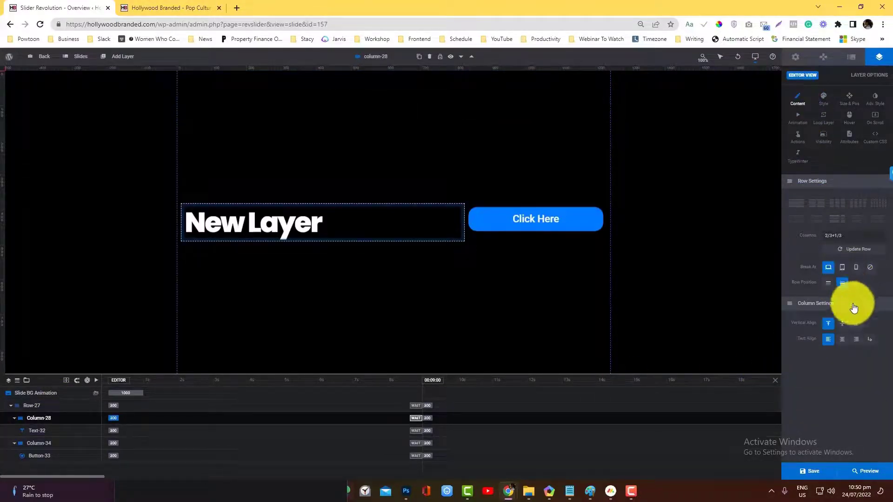
{"action": "left_click", "coordinate": [842, 325]}
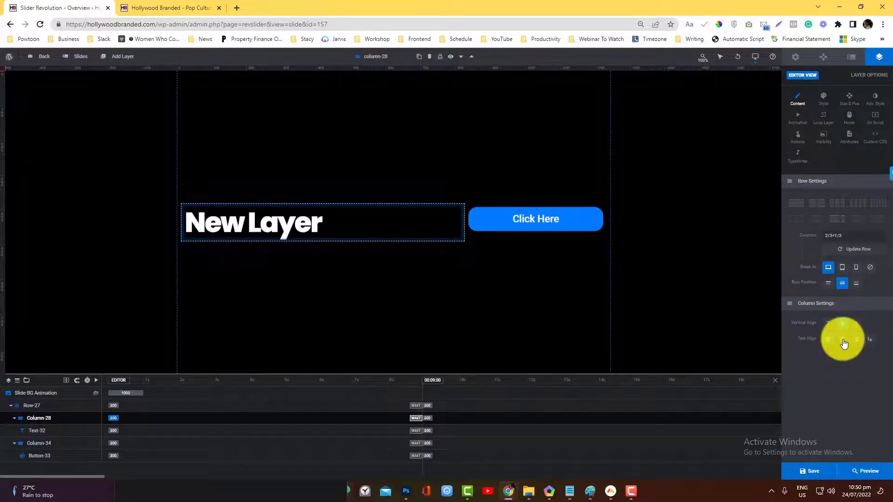
{"action": "left_click", "coordinate": [843, 340]}
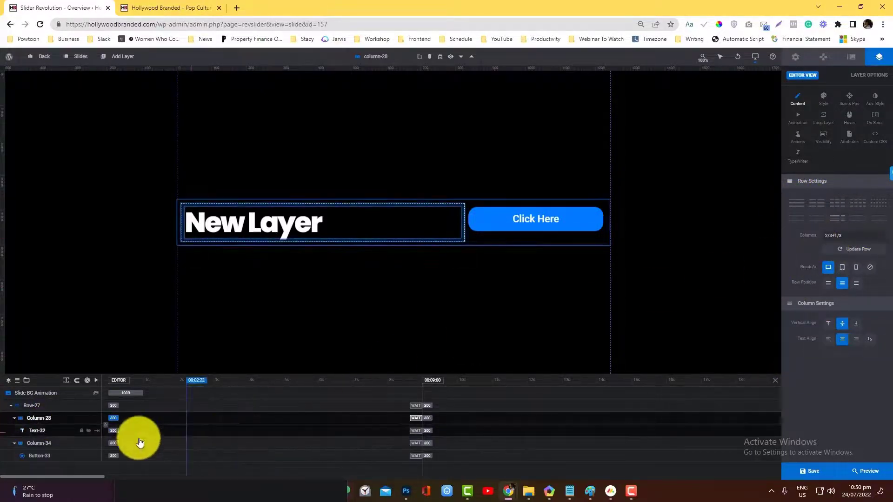
{"action": "left_click", "coordinate": [37, 432]}
{"action": "left_click", "coordinate": [40, 447]}
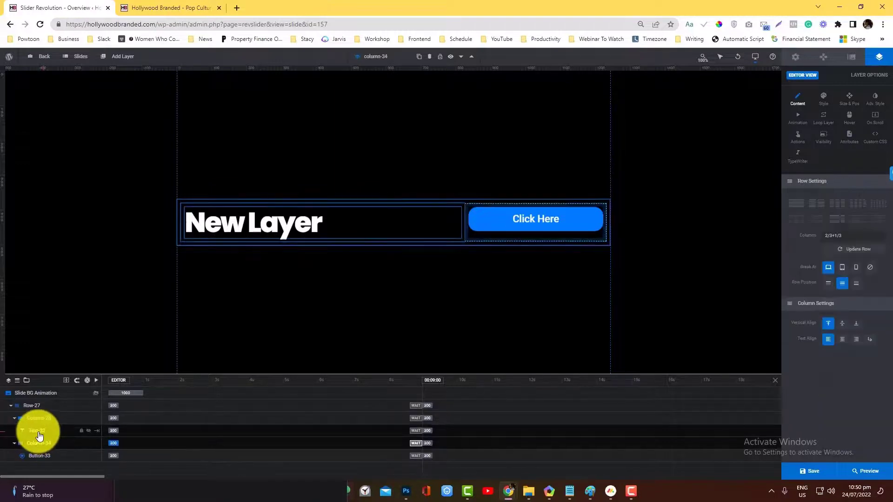
{"action": "left_click", "coordinate": [38, 431]}
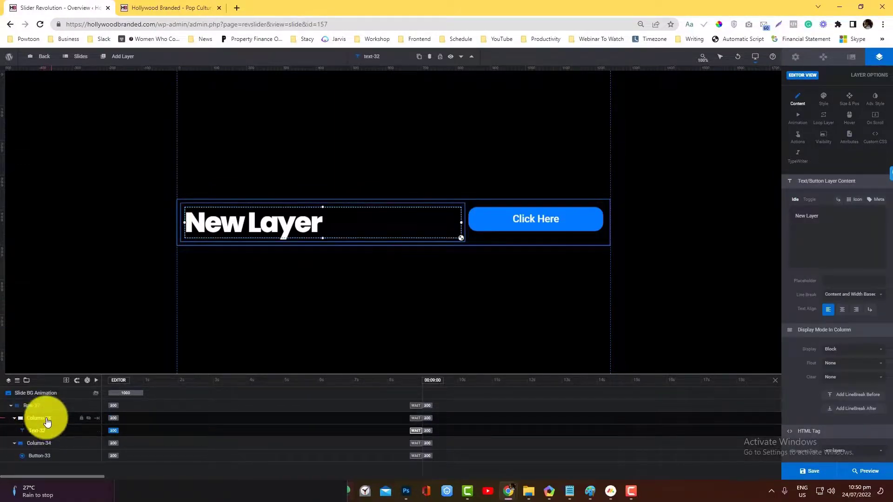
{"action": "left_click", "coordinate": [44, 418]}
{"action": "left_click", "coordinate": [44, 434]}
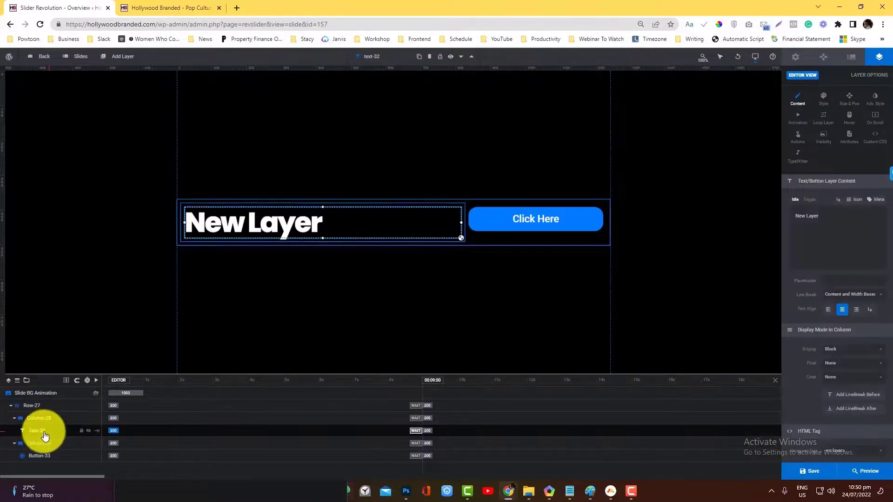
{"action": "left_click", "coordinate": [45, 444]}
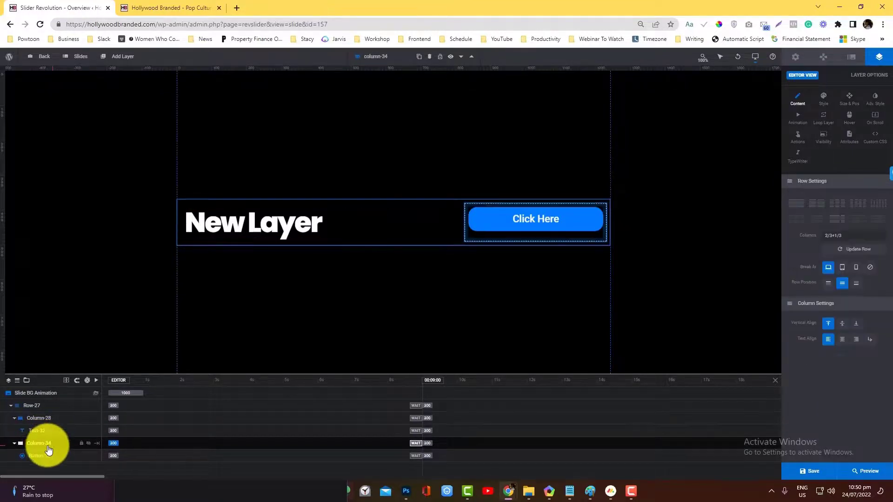
{"action": "left_click", "coordinate": [48, 458]}
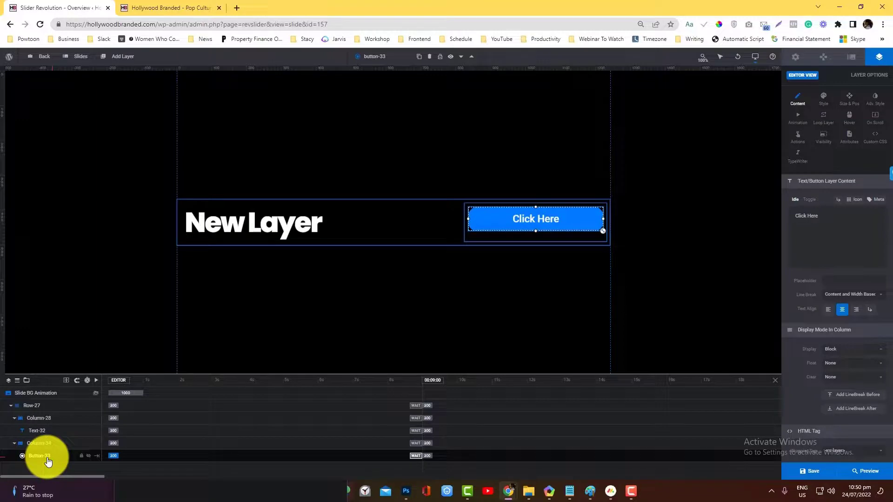
{"action": "left_click", "coordinate": [15, 418]}
{"action": "left_click", "coordinate": [10, 406]}
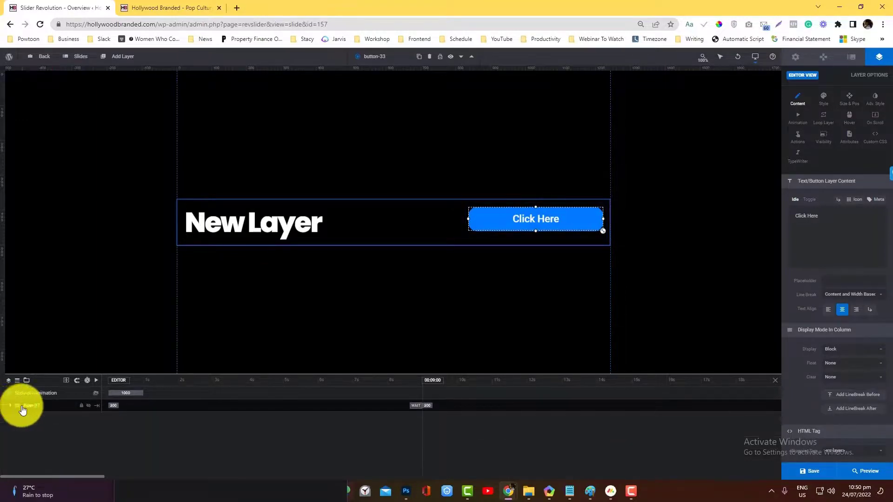
{"action": "left_click", "coordinate": [10, 408]}
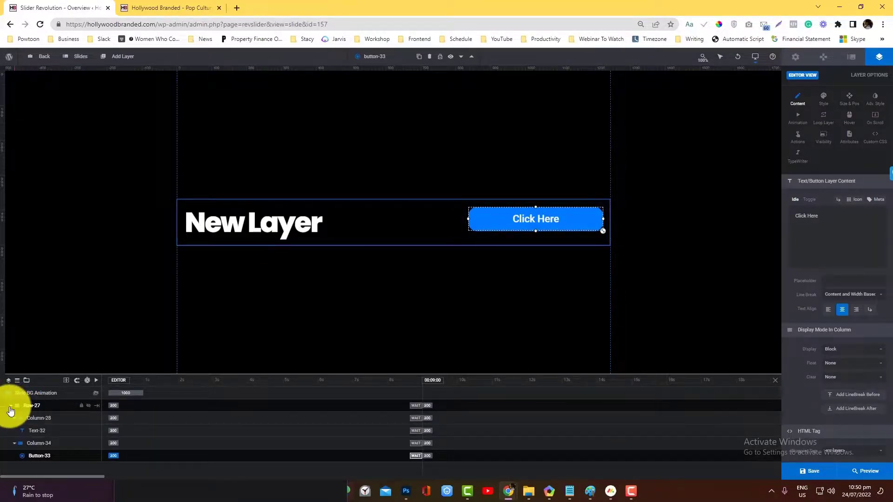
{"action": "left_click", "coordinate": [10, 407]}
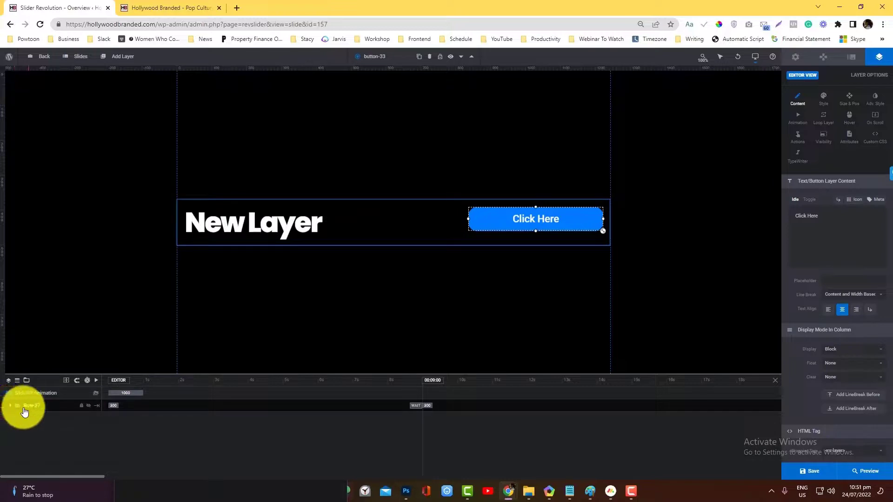
{"action": "left_click", "coordinate": [25, 407]}
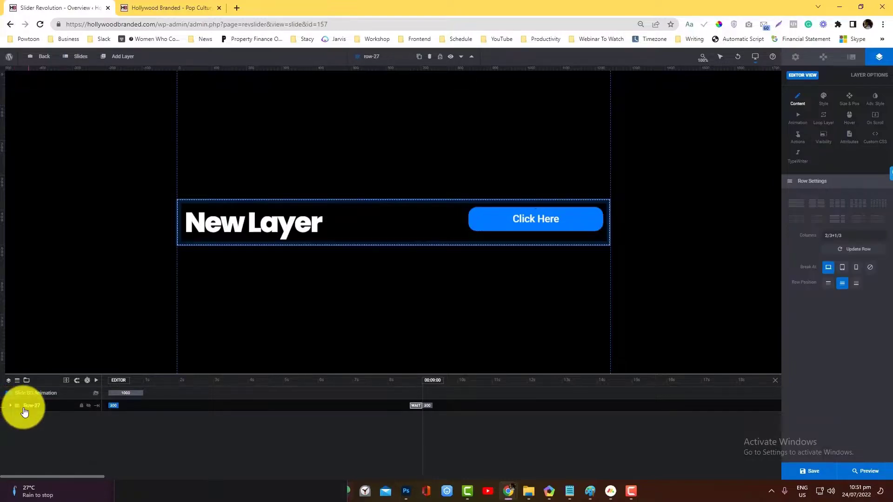
- Delete Row-27 with its New Layer headline and Click Here button using the trash icon
{"action": "left_click", "coordinate": [430, 57]}
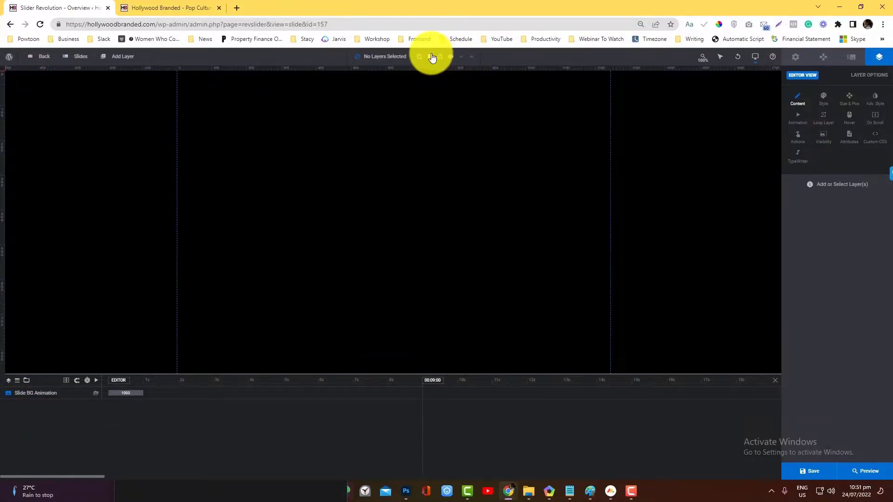